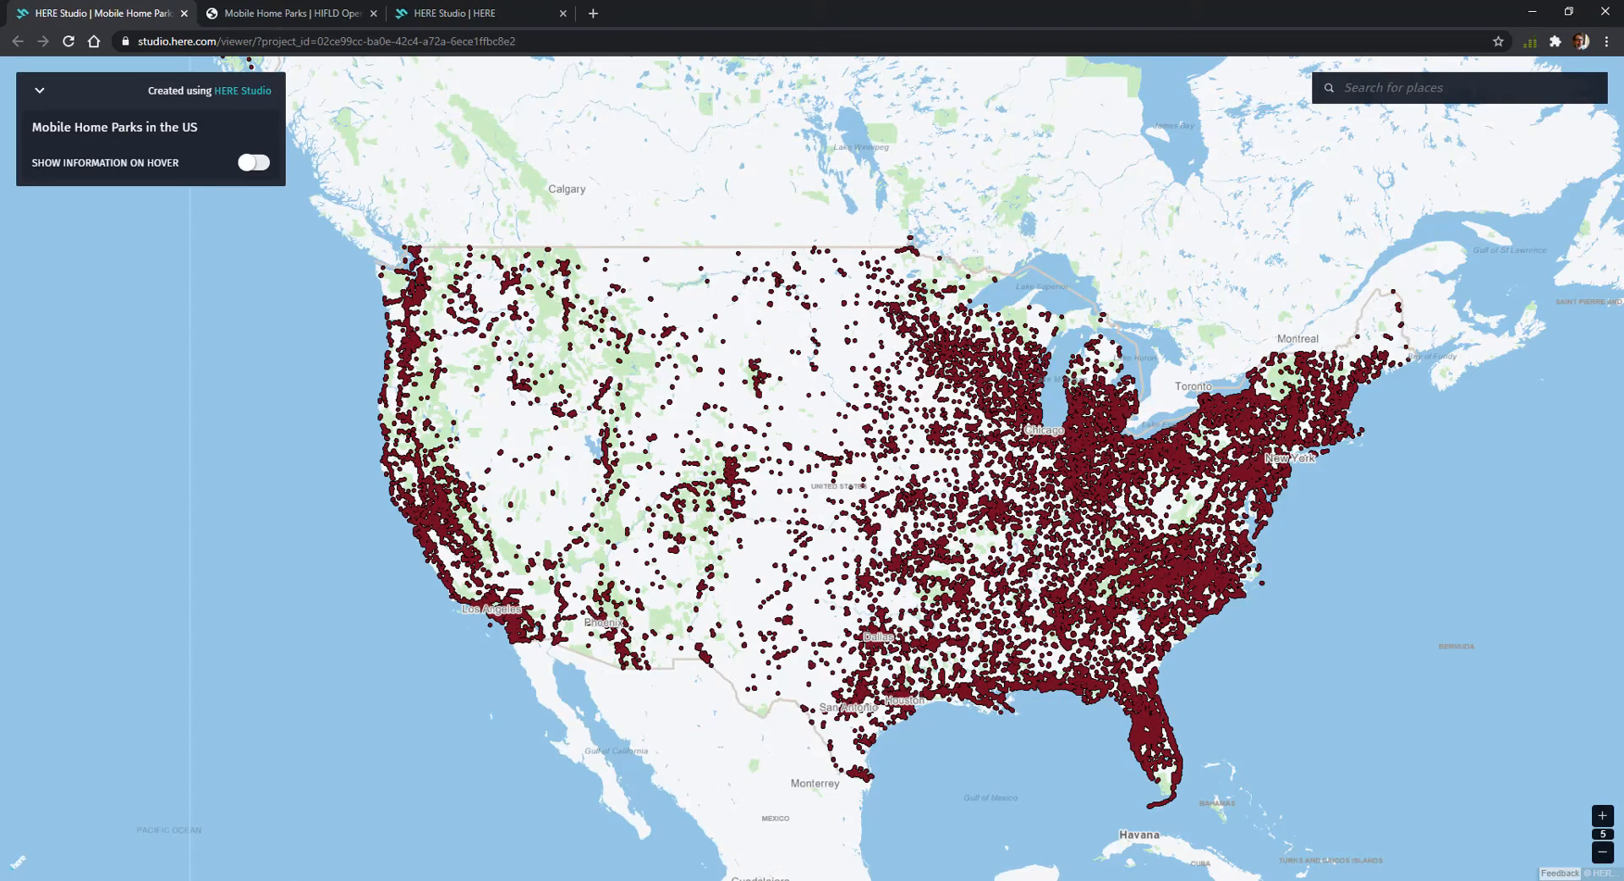
Open the HIFLD Mobile Home Parks dataset page, show its API links and select the full-dataset GeoJSON URL
left_click(268, 13)
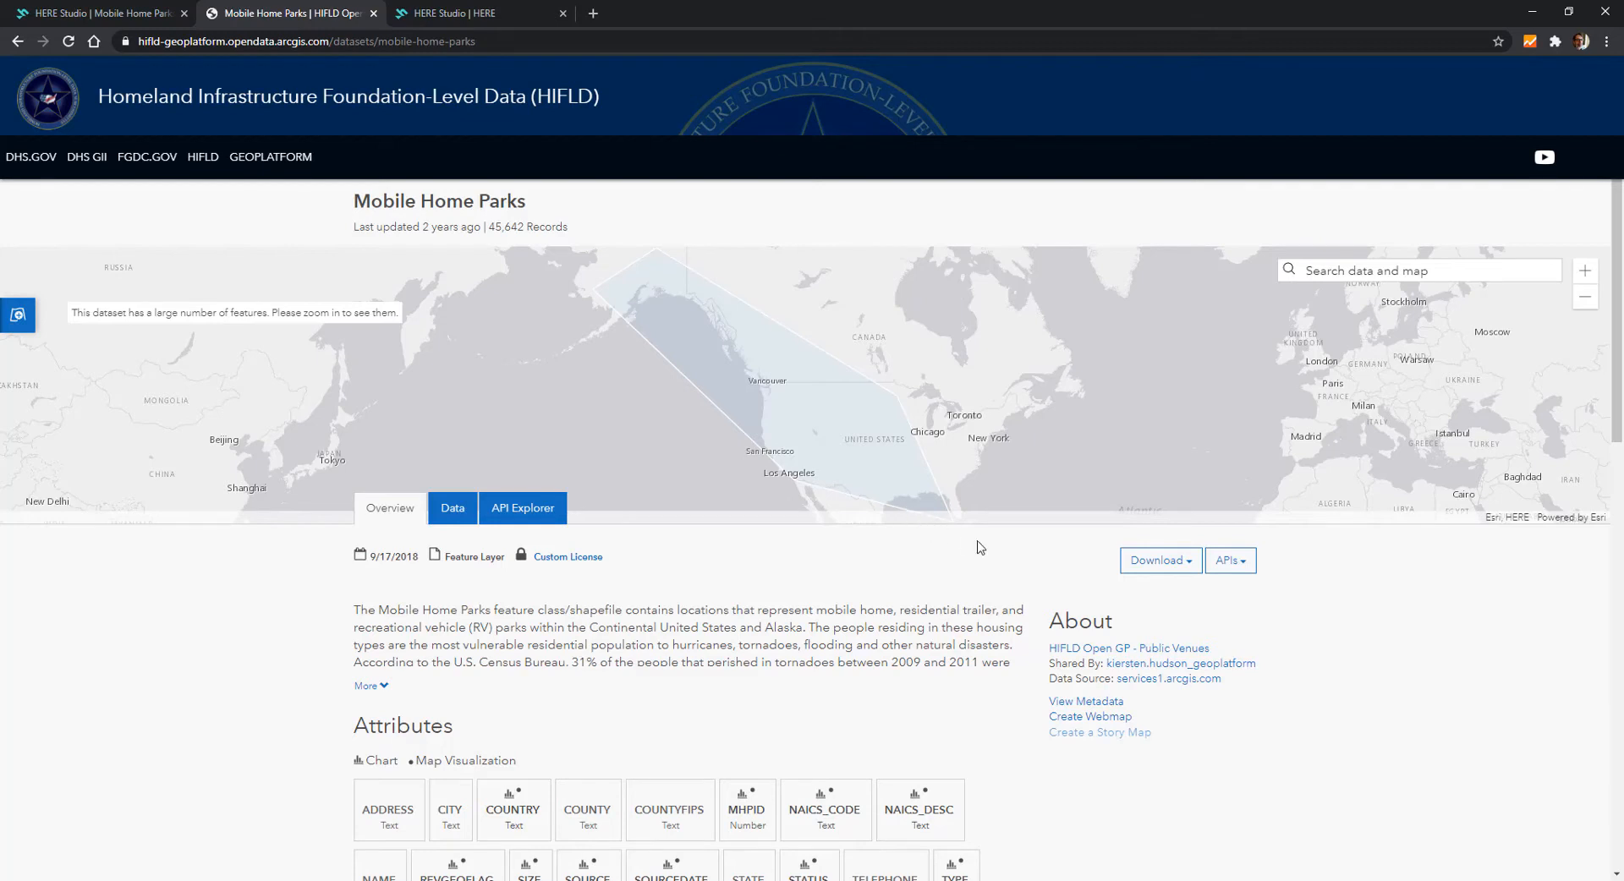
left_click(1231, 562)
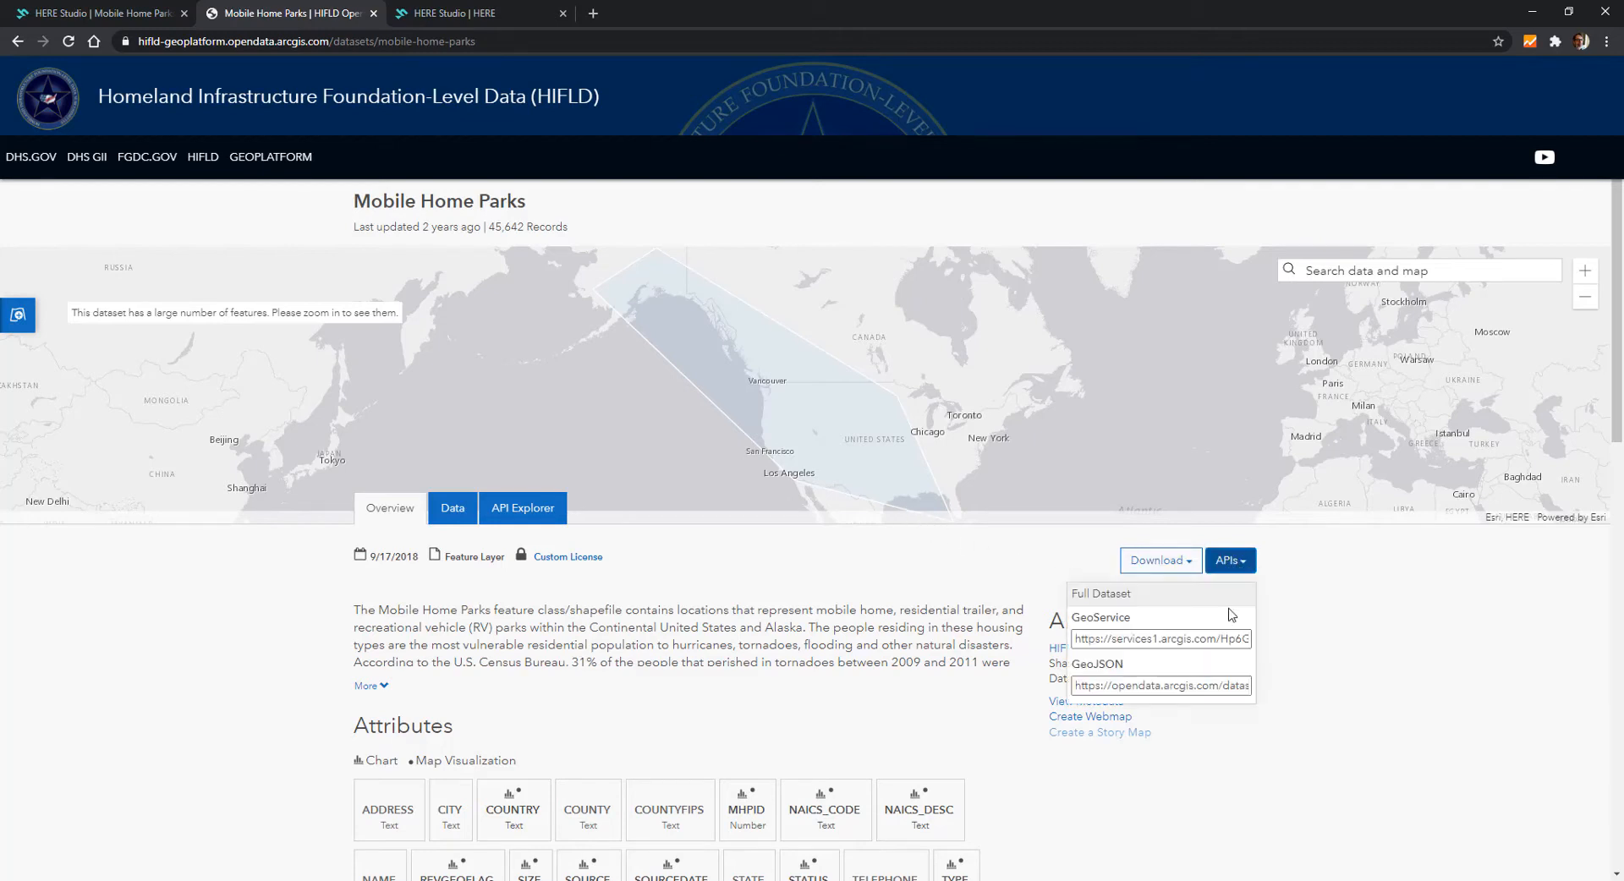
left_click(1205, 686)
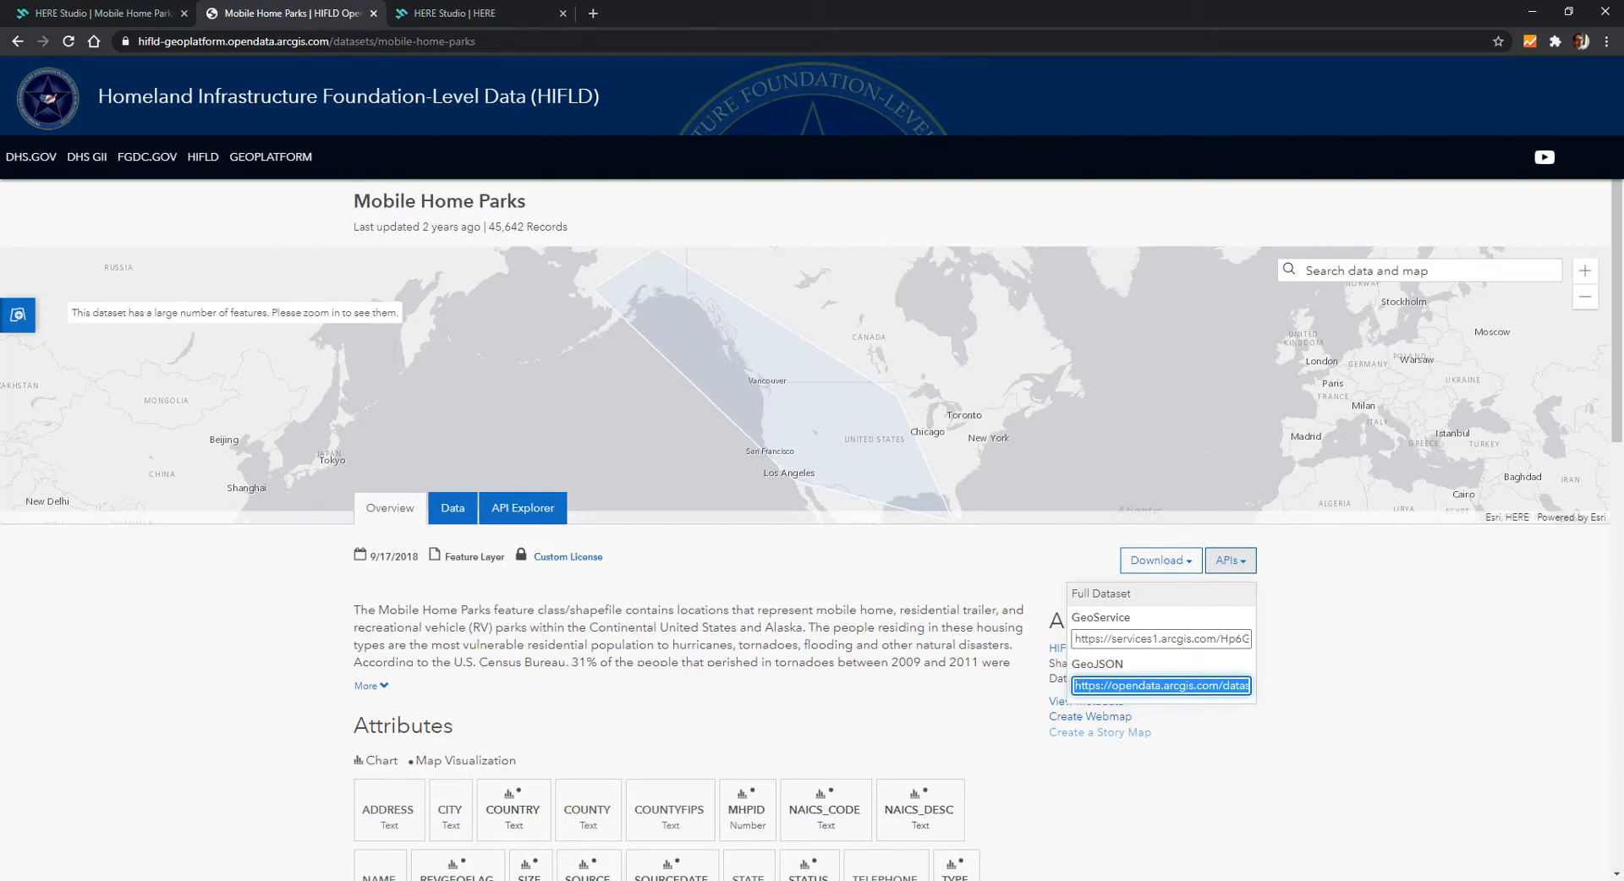
Switch to HERE Studio, sign in with the saved account details and create a new project
left_click(468, 17)
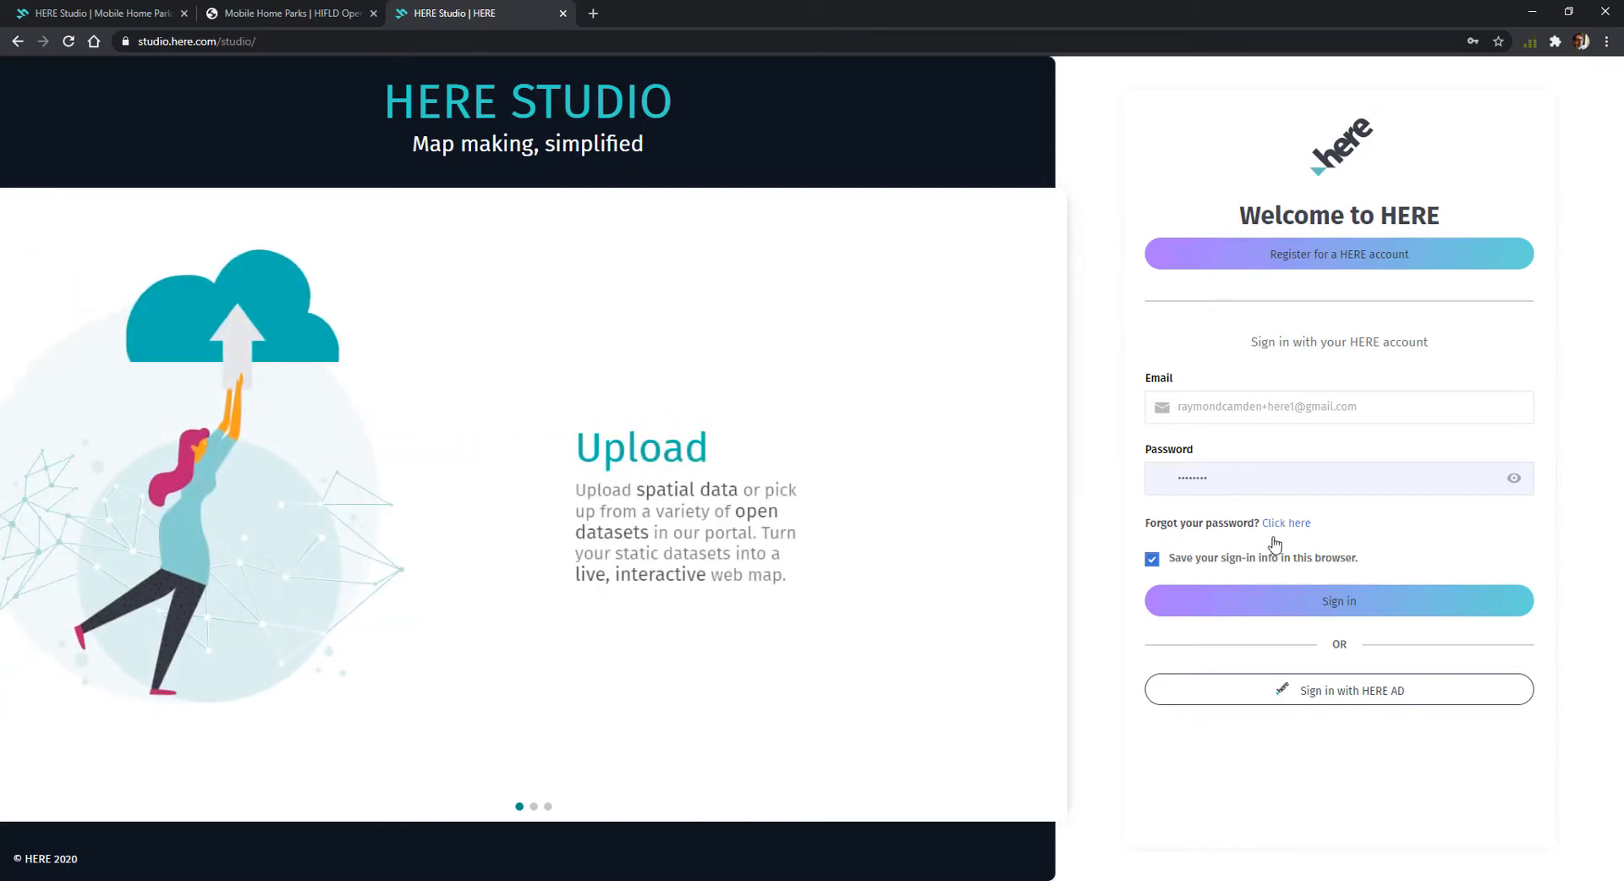
left_click(1326, 599)
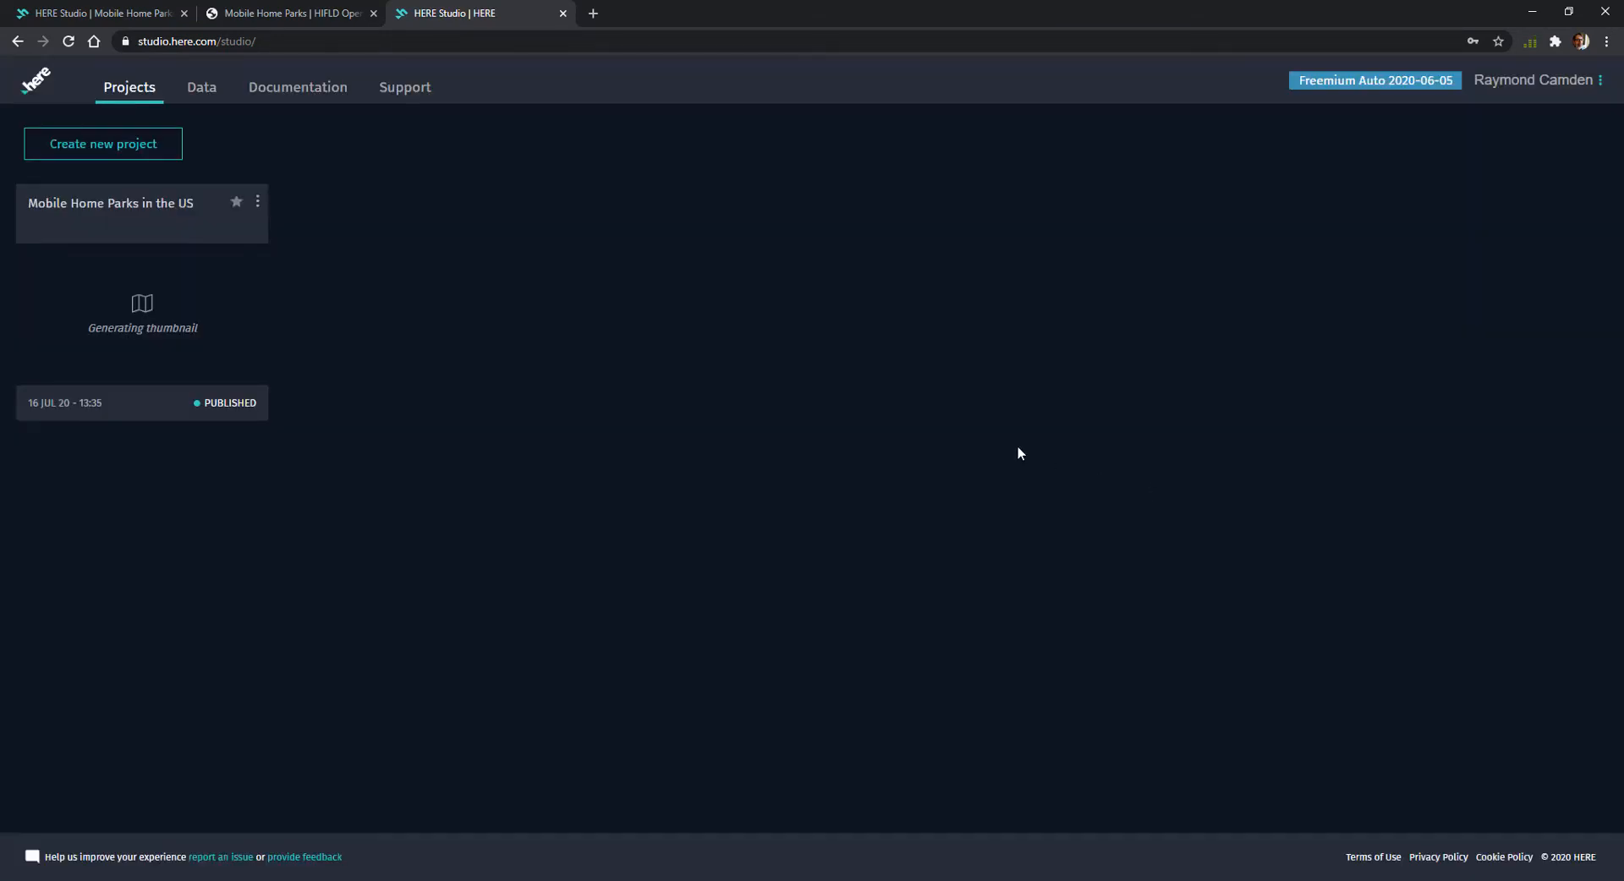
left_click(160, 142)
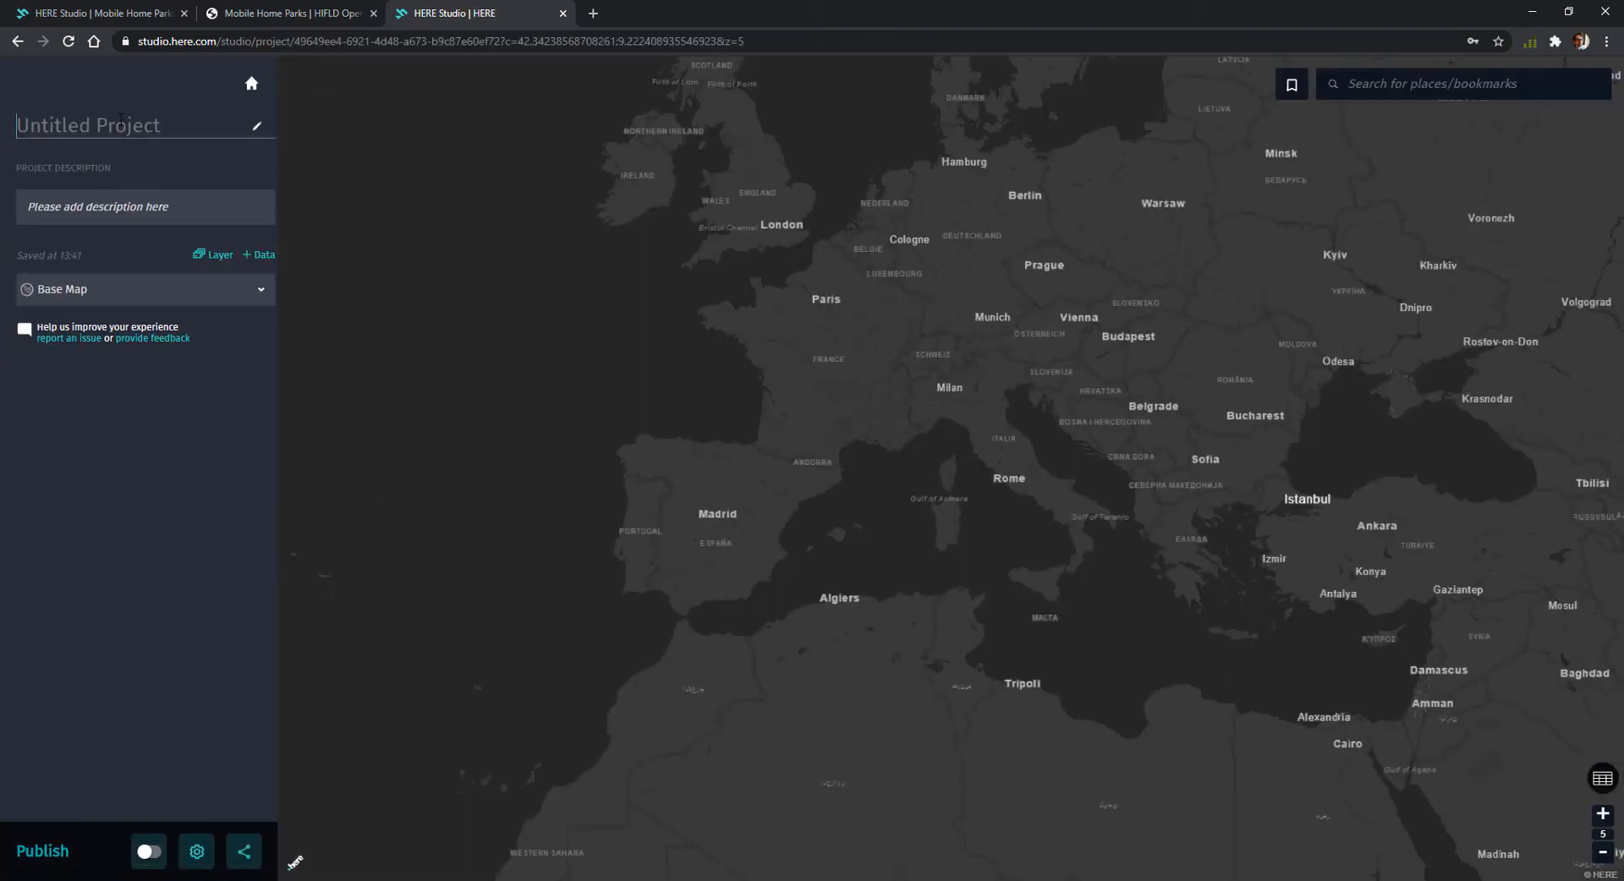
Name the new project "Mobile Home Parks in the US"
type("National Mobile Hom")
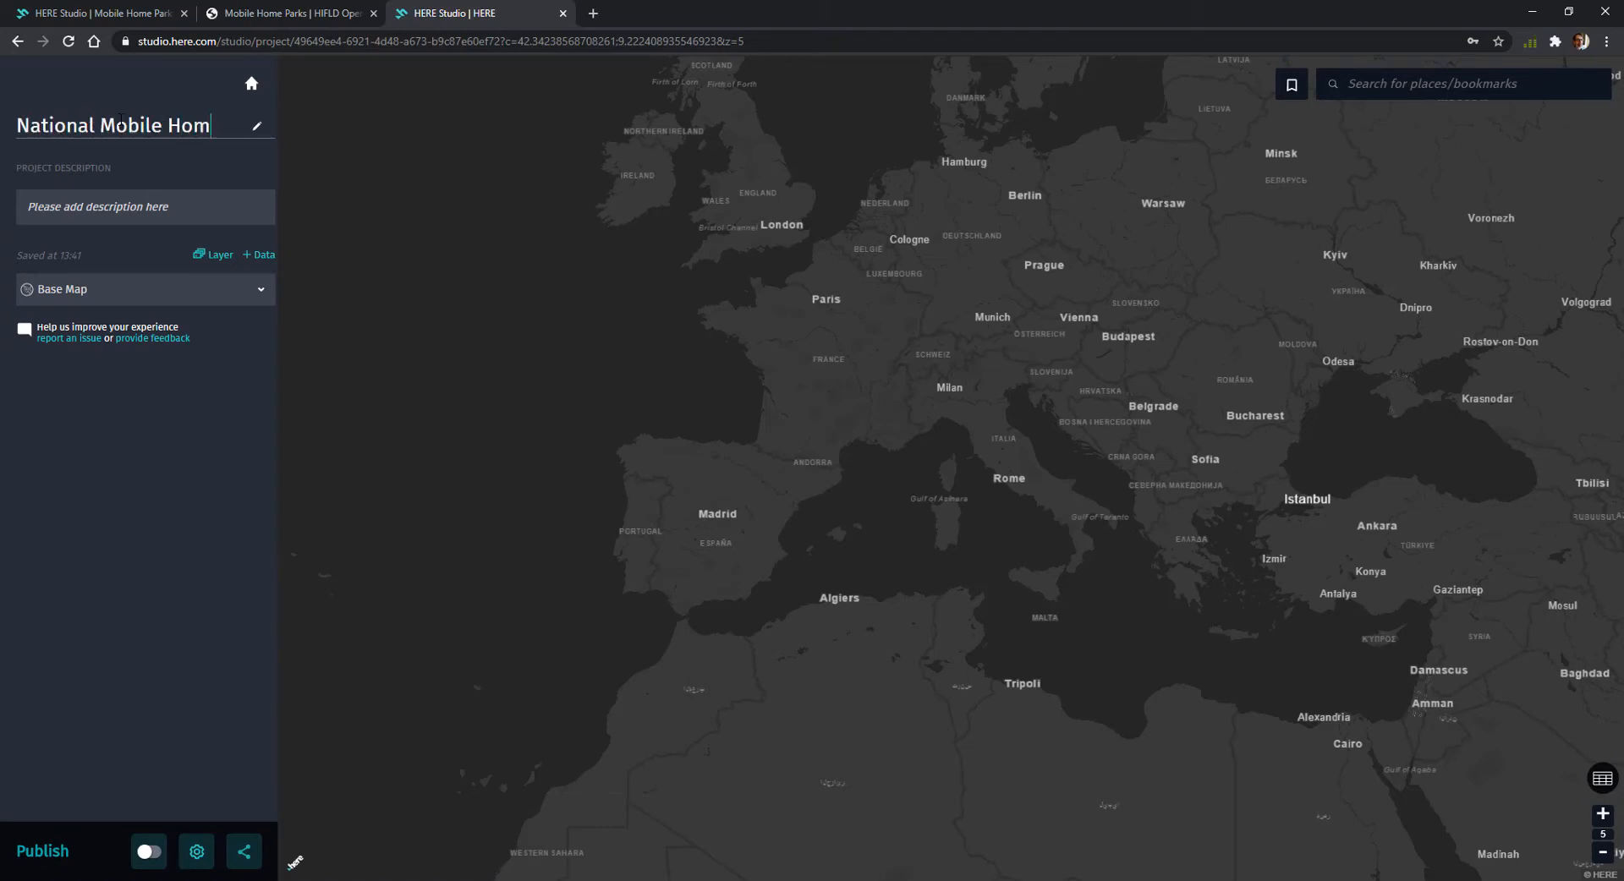
type("e p")
key("ctrl+a")
type("P")
key("BackSpace")
type("Mobile")
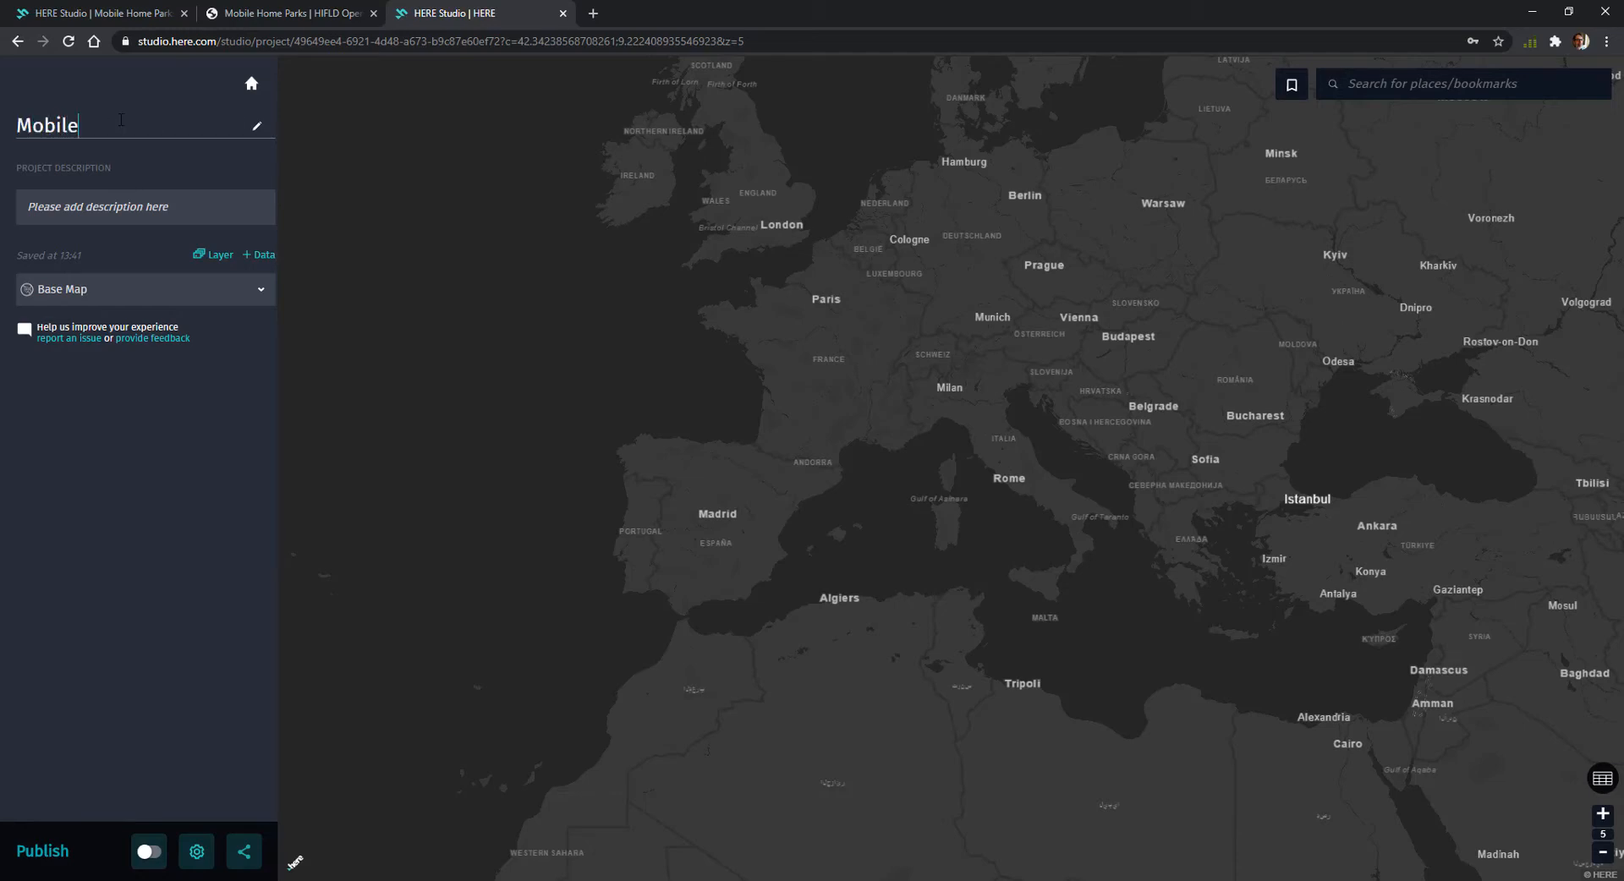
type(" Home Parks in the US")
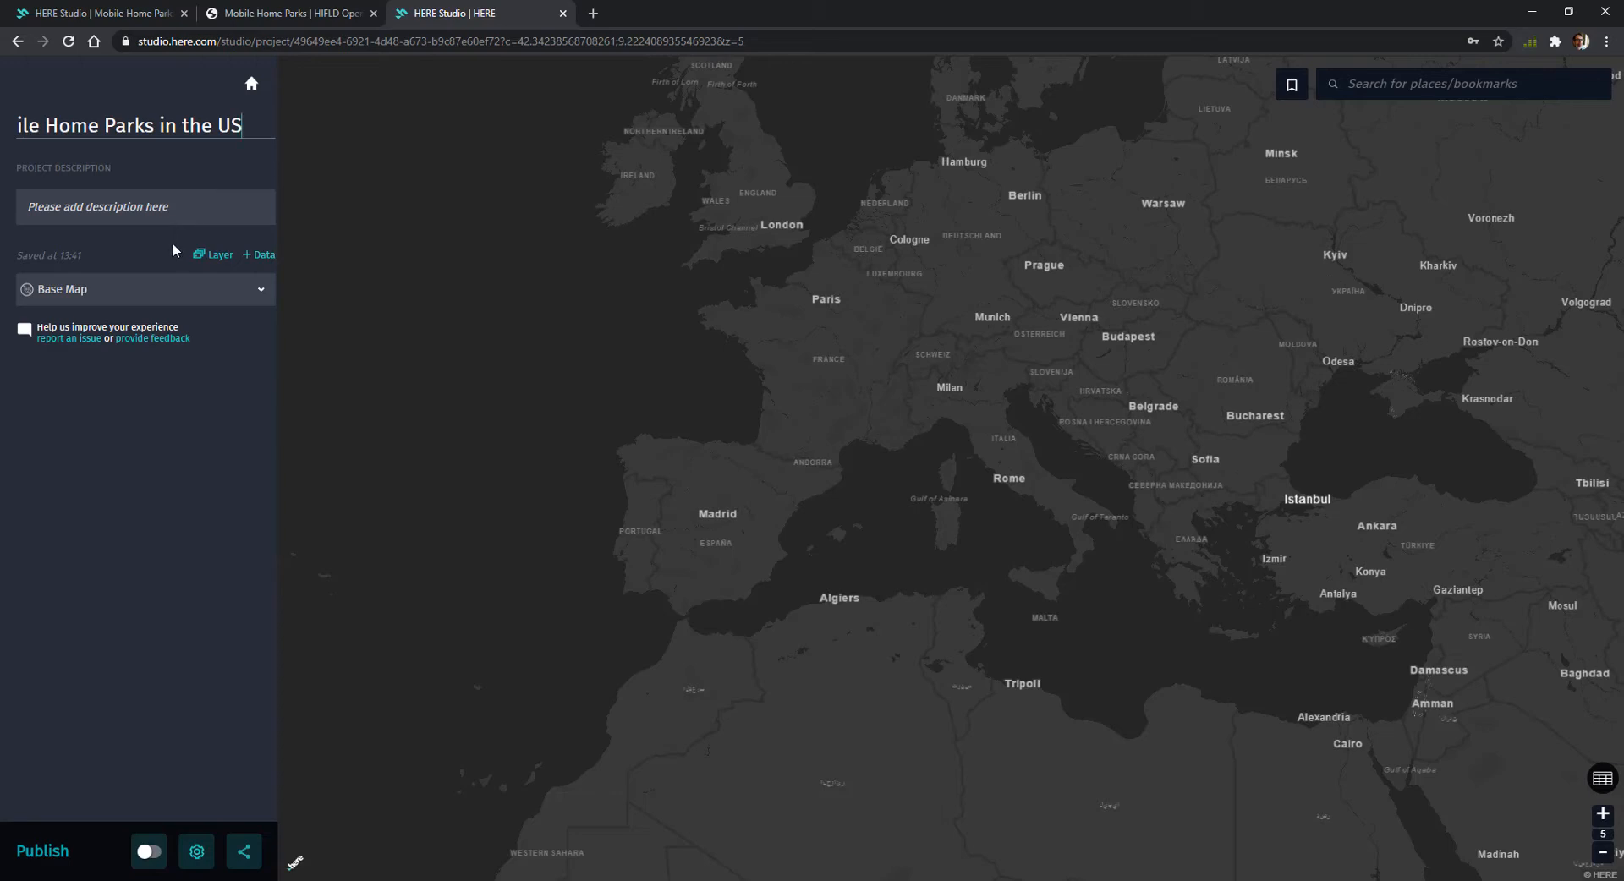
Change the base map to the light style with white land and blue water
left_click(259, 291)
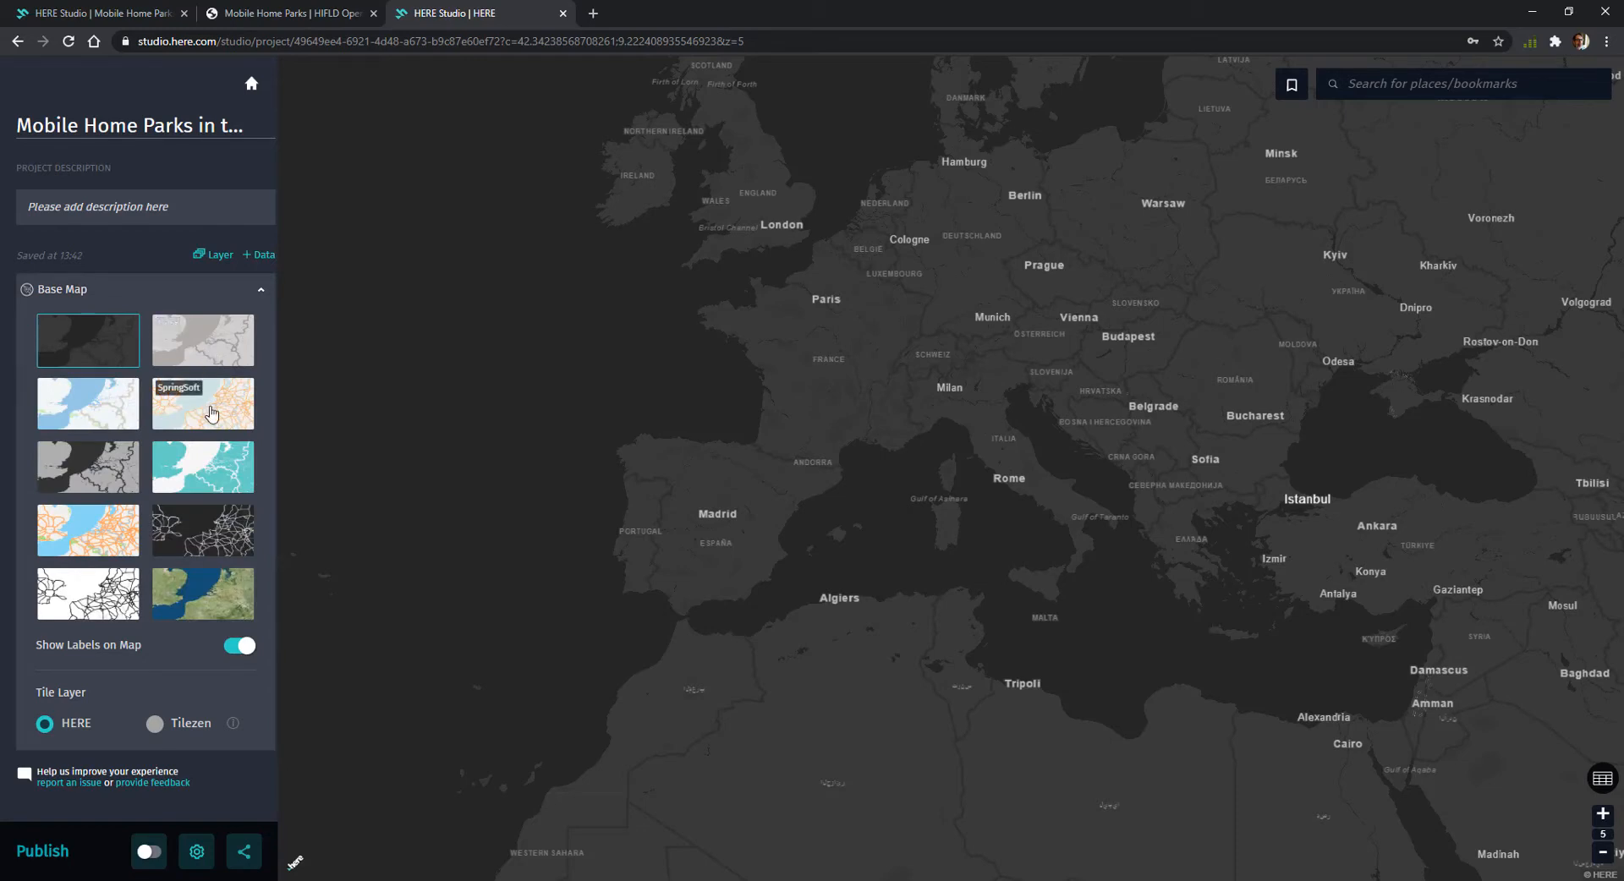
left_click(81, 409)
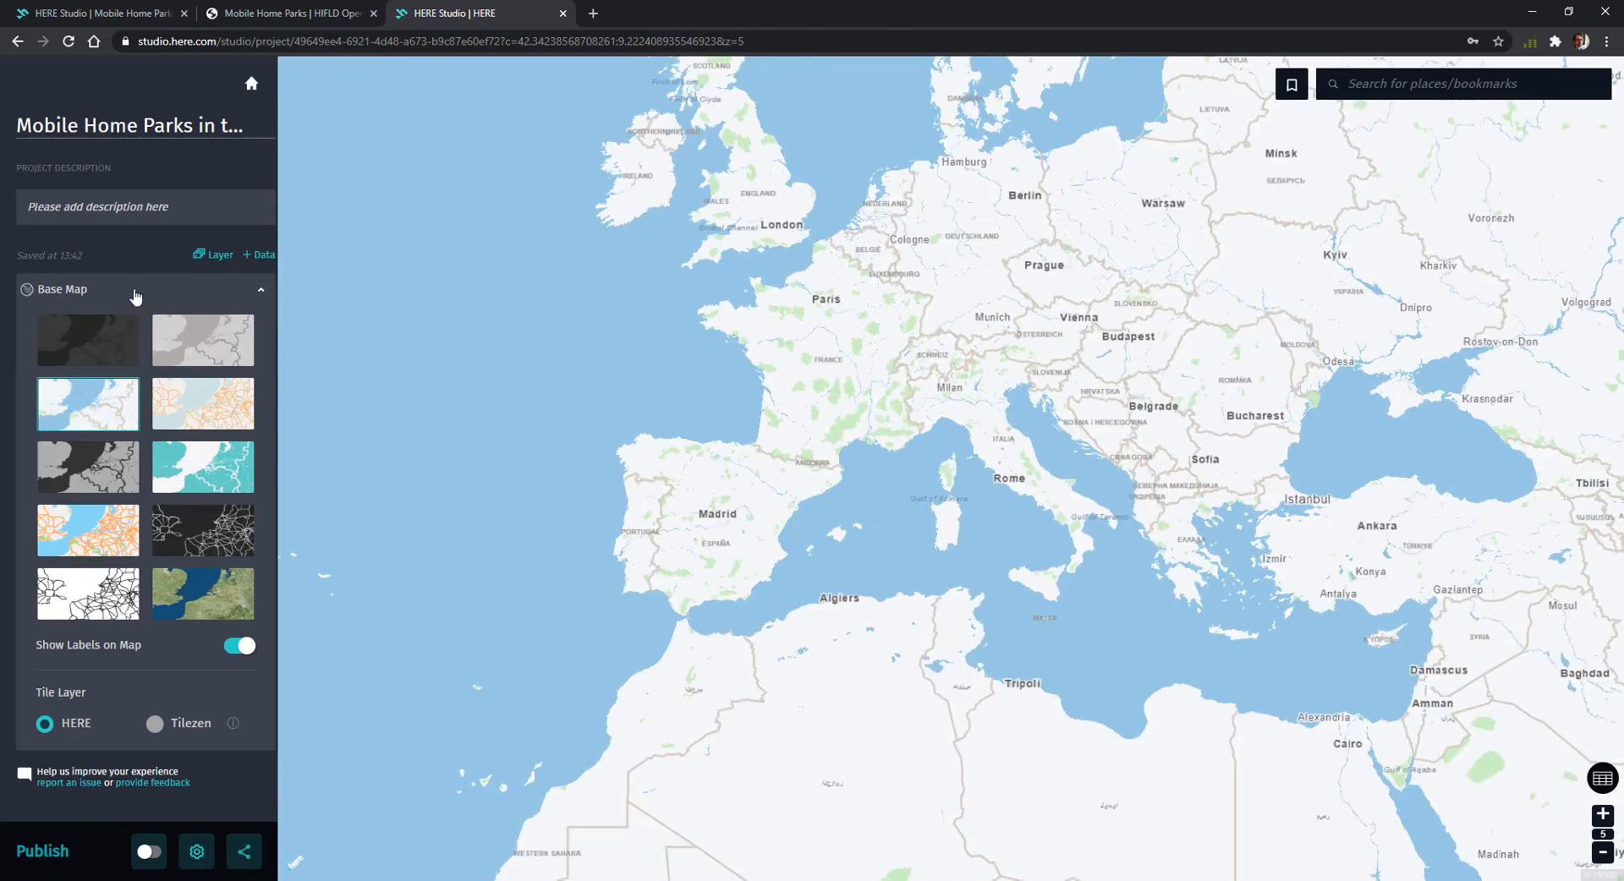
Add the existing Mobile_Home_Parks (1).geojson space to the project as a dataset
left_click(255, 259)
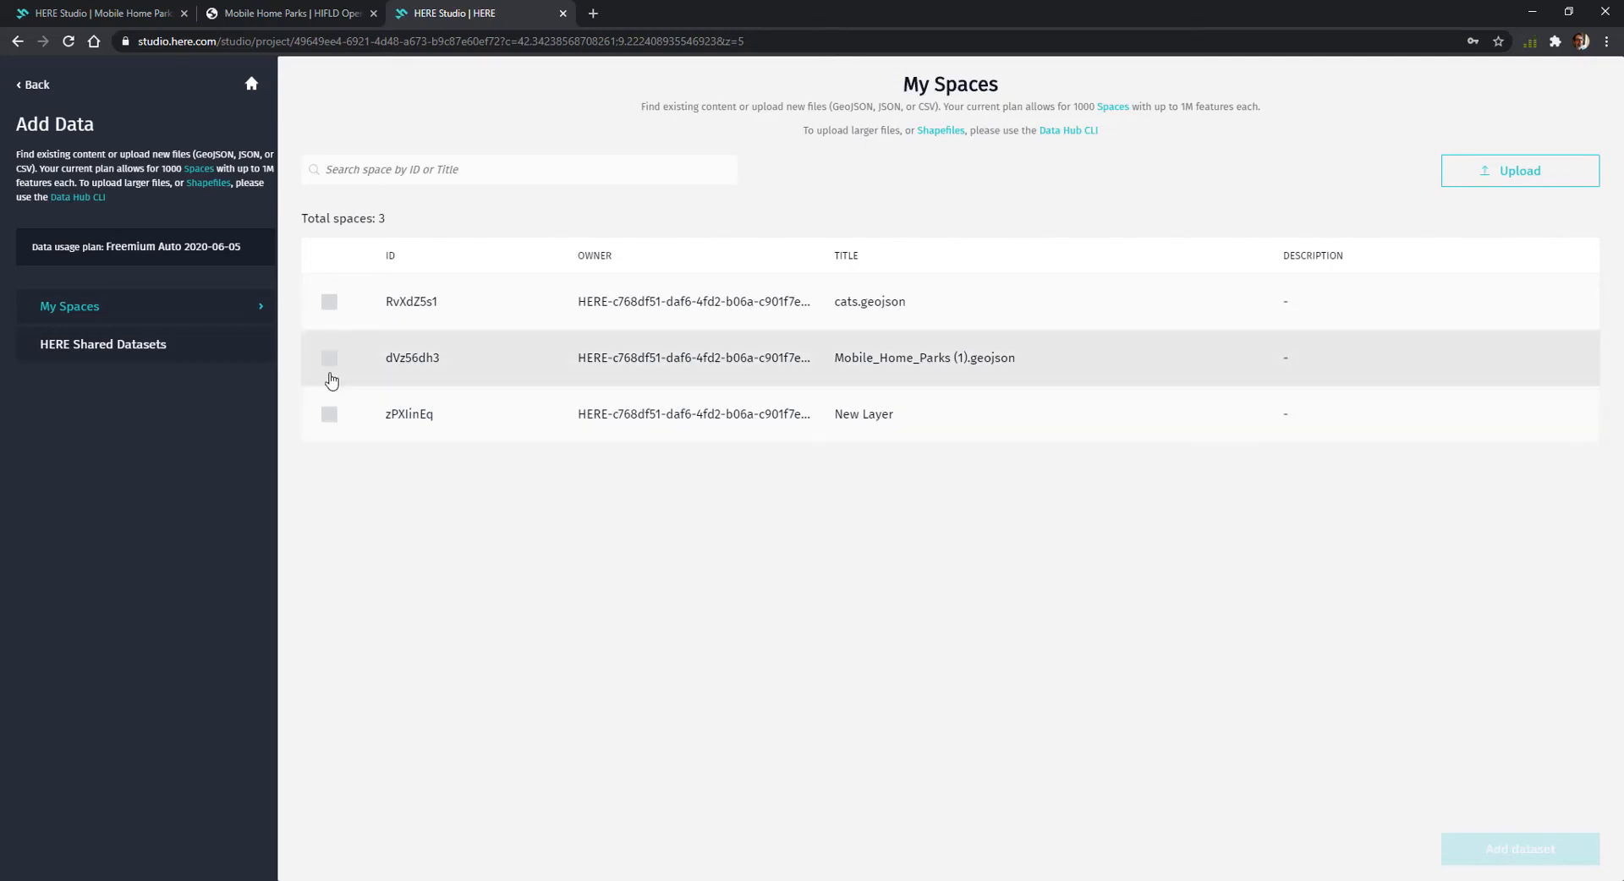
left_click(330, 366)
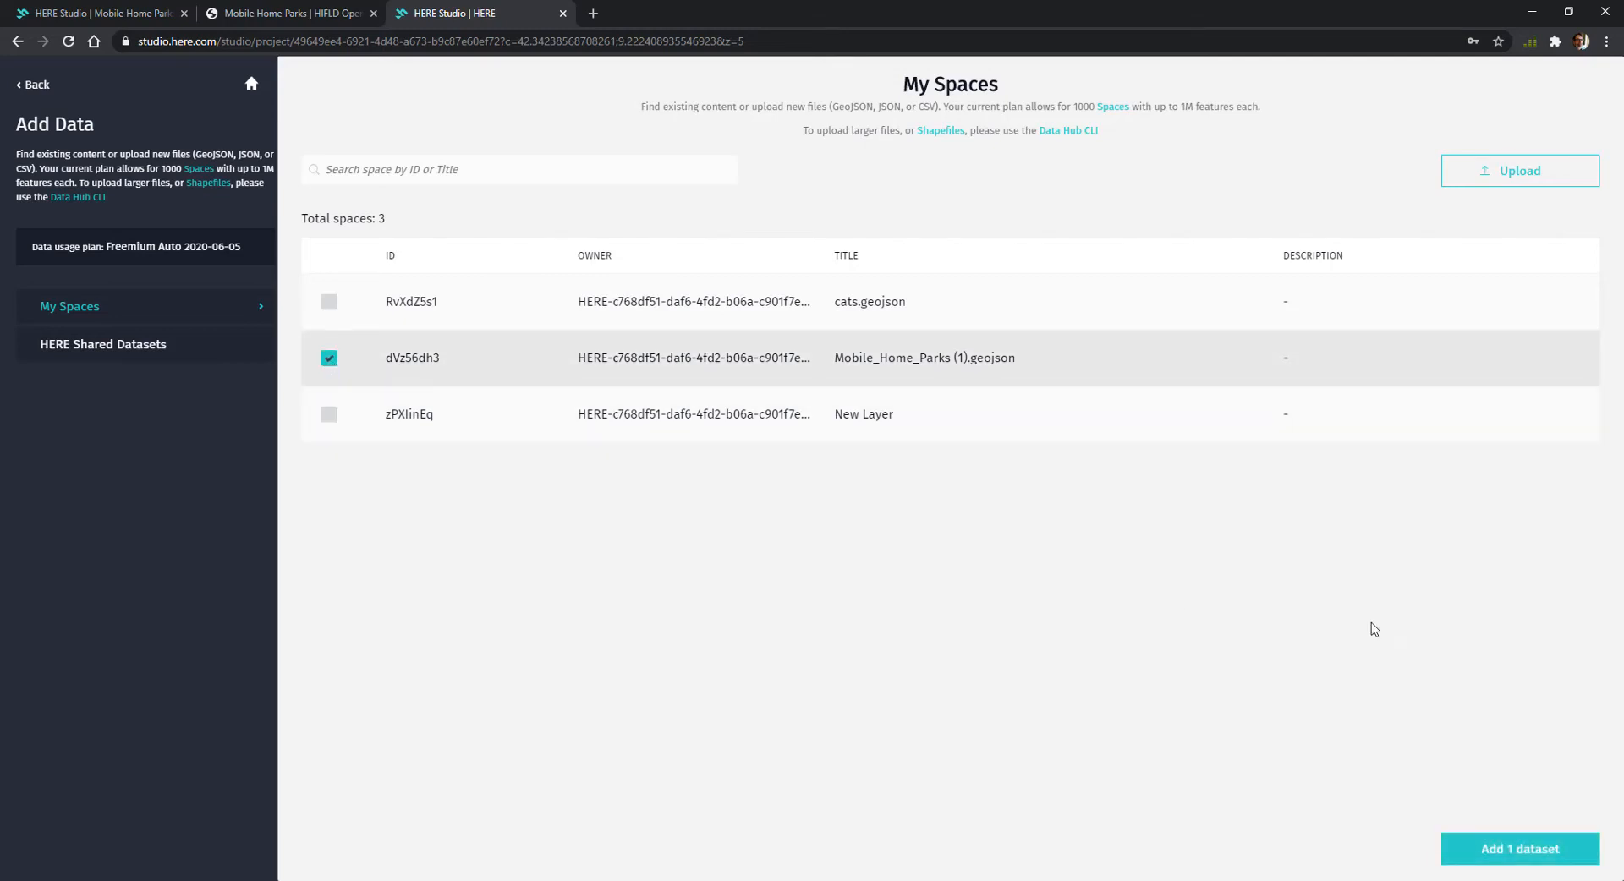
left_click(1503, 851)
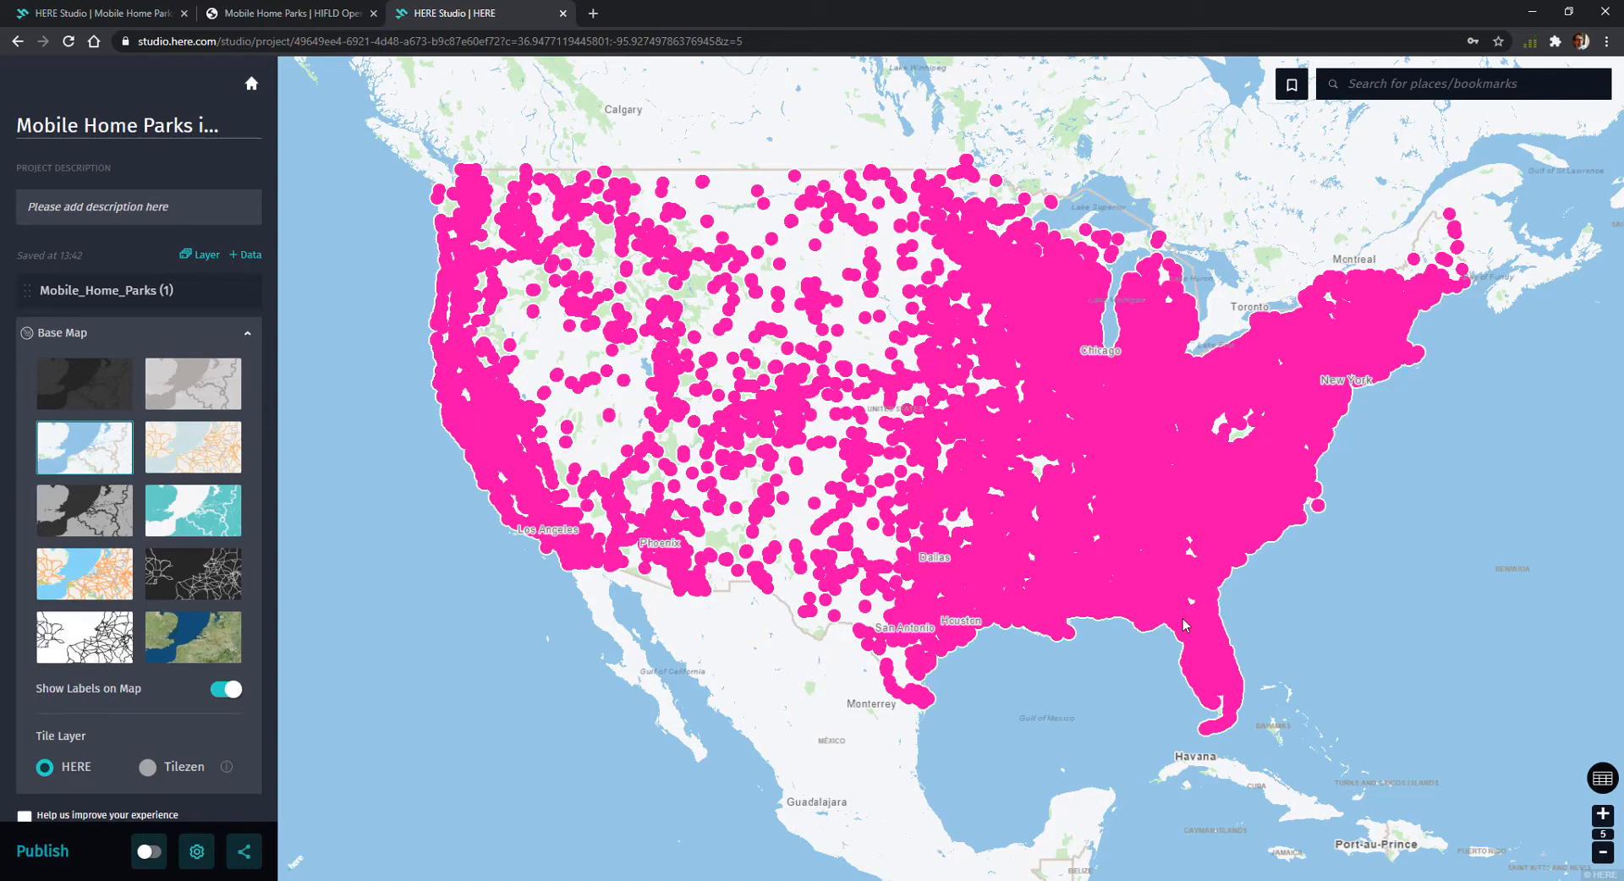
Set the fill colour of the Mobile_Home_Parks (1) layer's default point style to red, #F30834
left_click(245, 336)
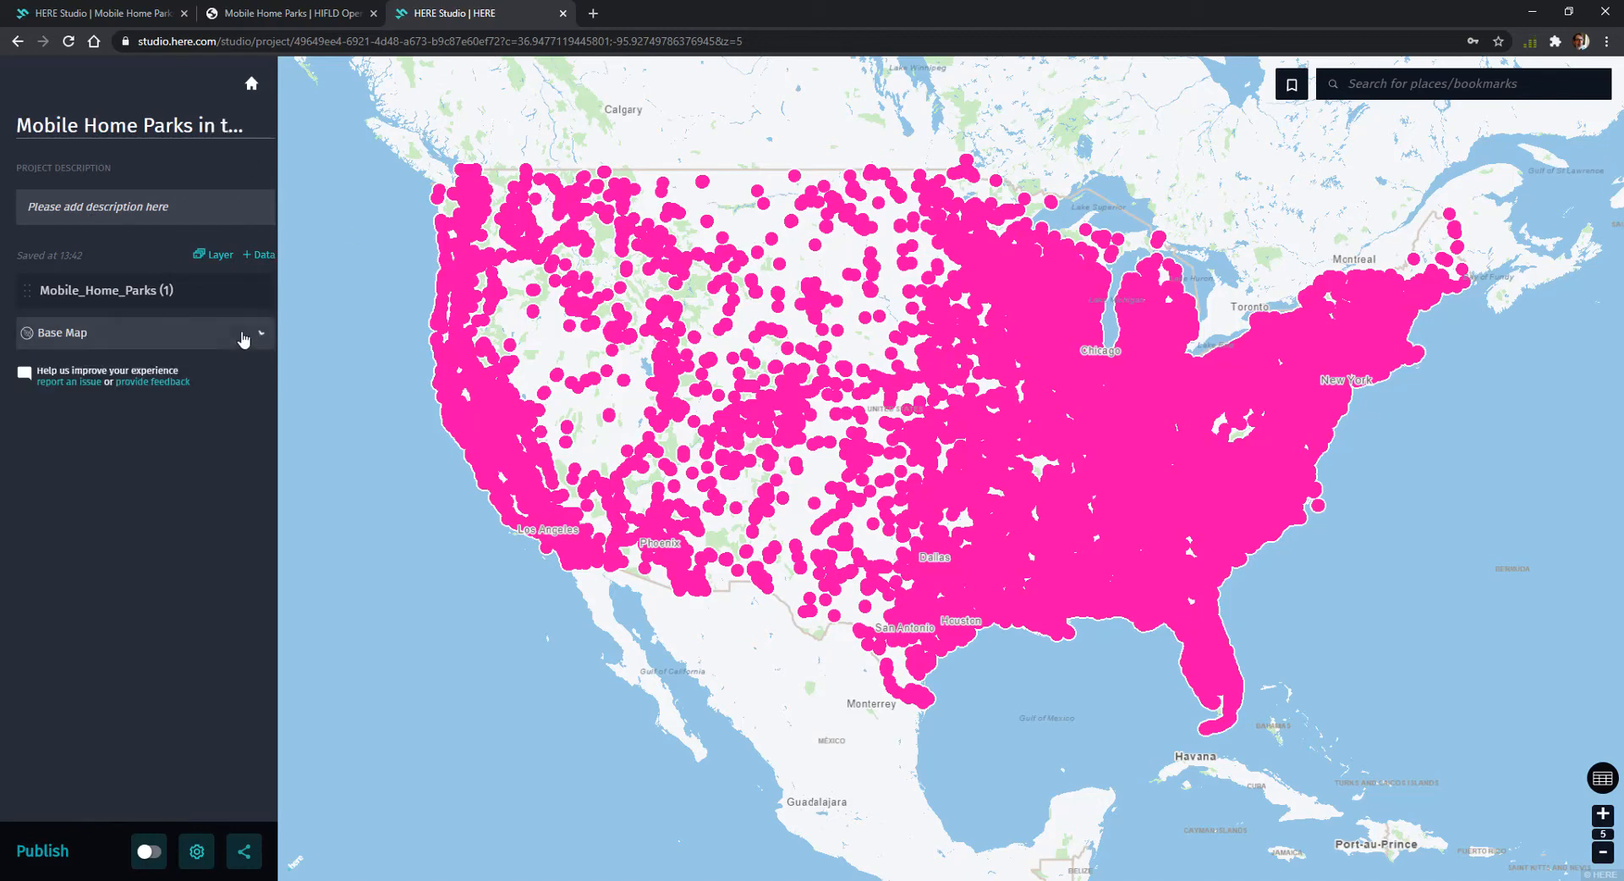
left_click(150, 293)
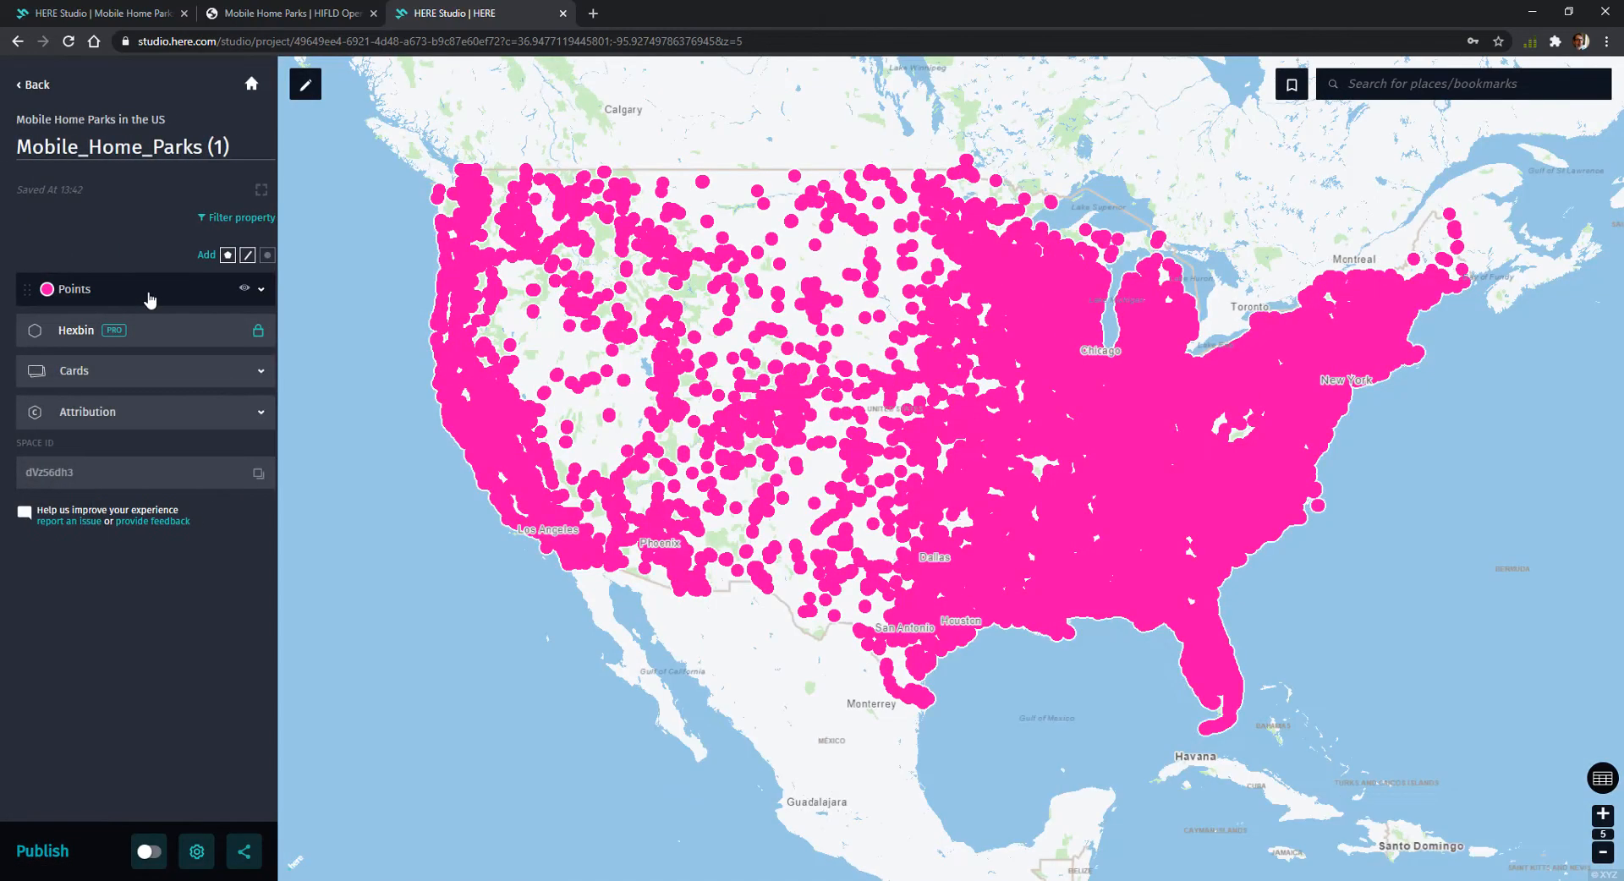
left_click(168, 293)
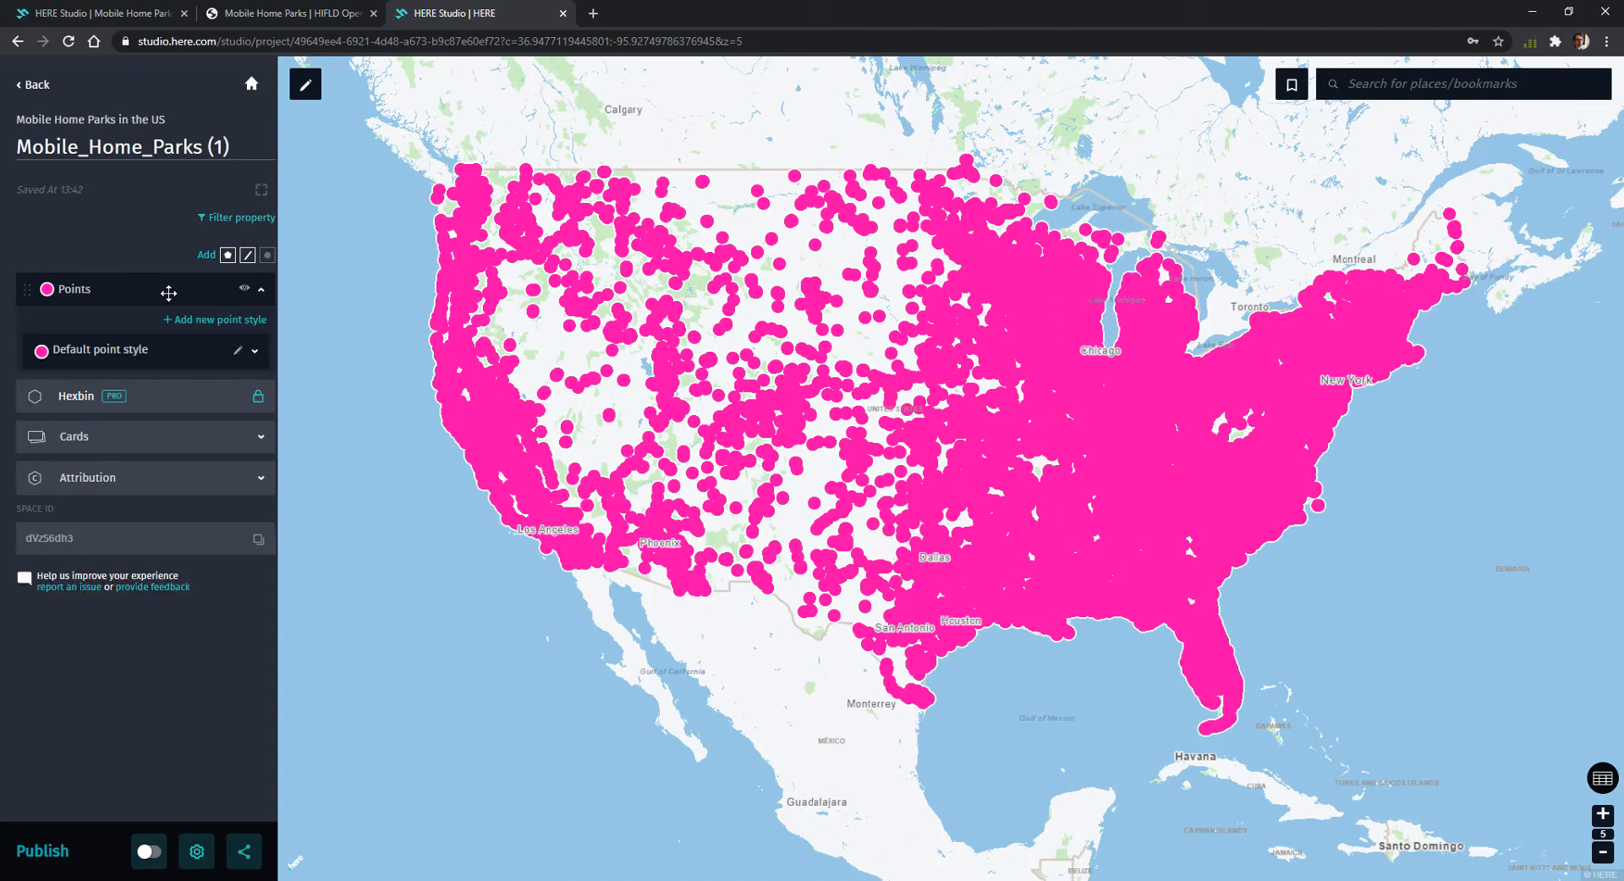
left_click(183, 355)
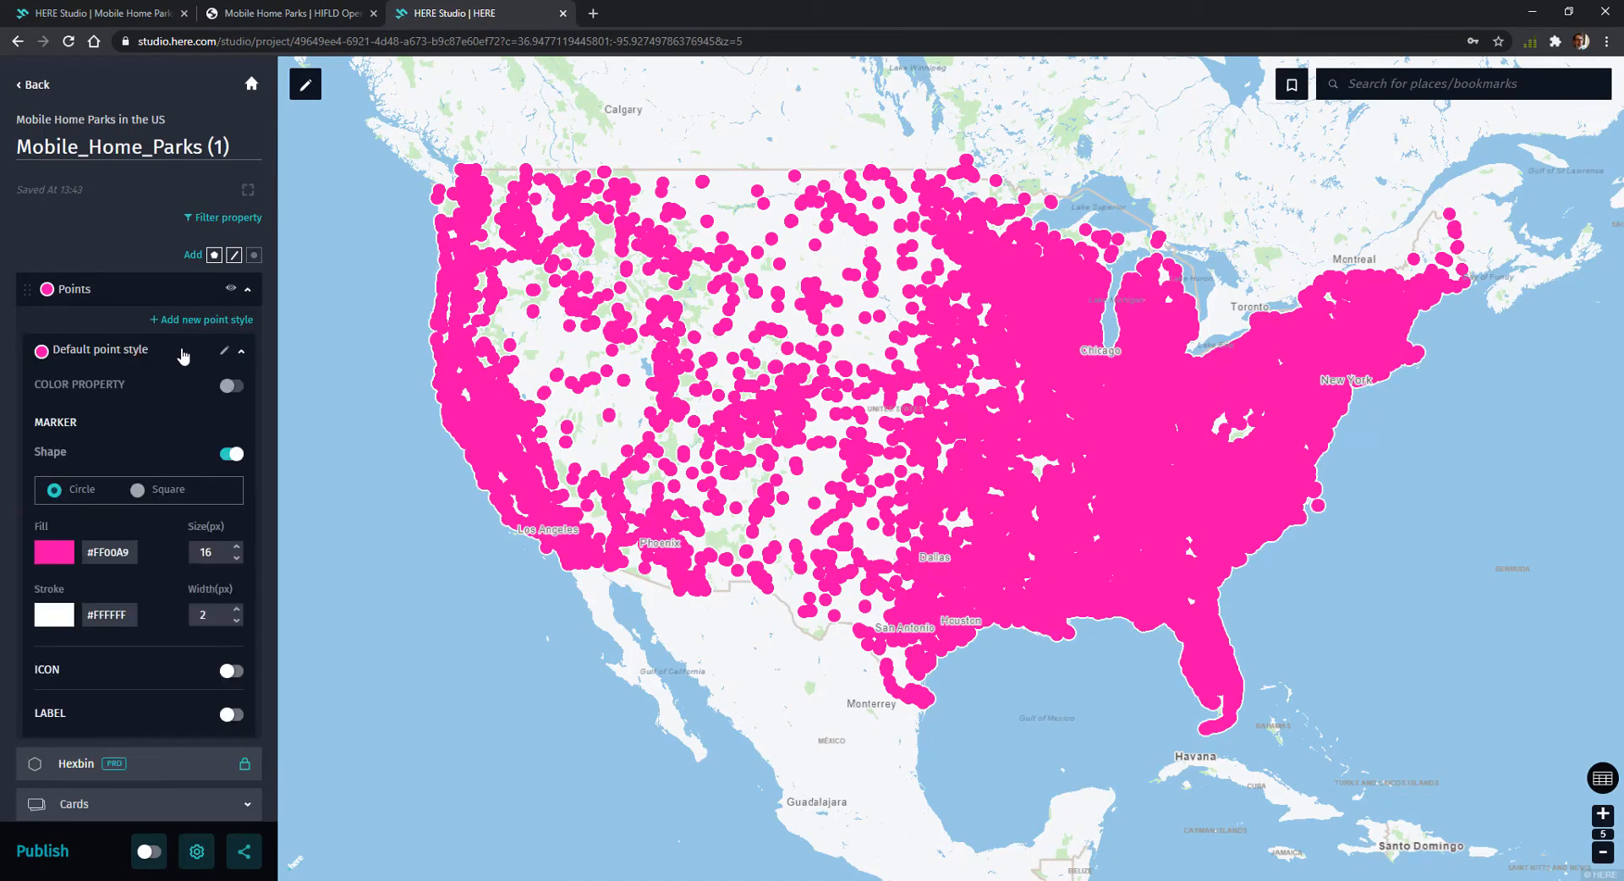
left_click(53, 557)
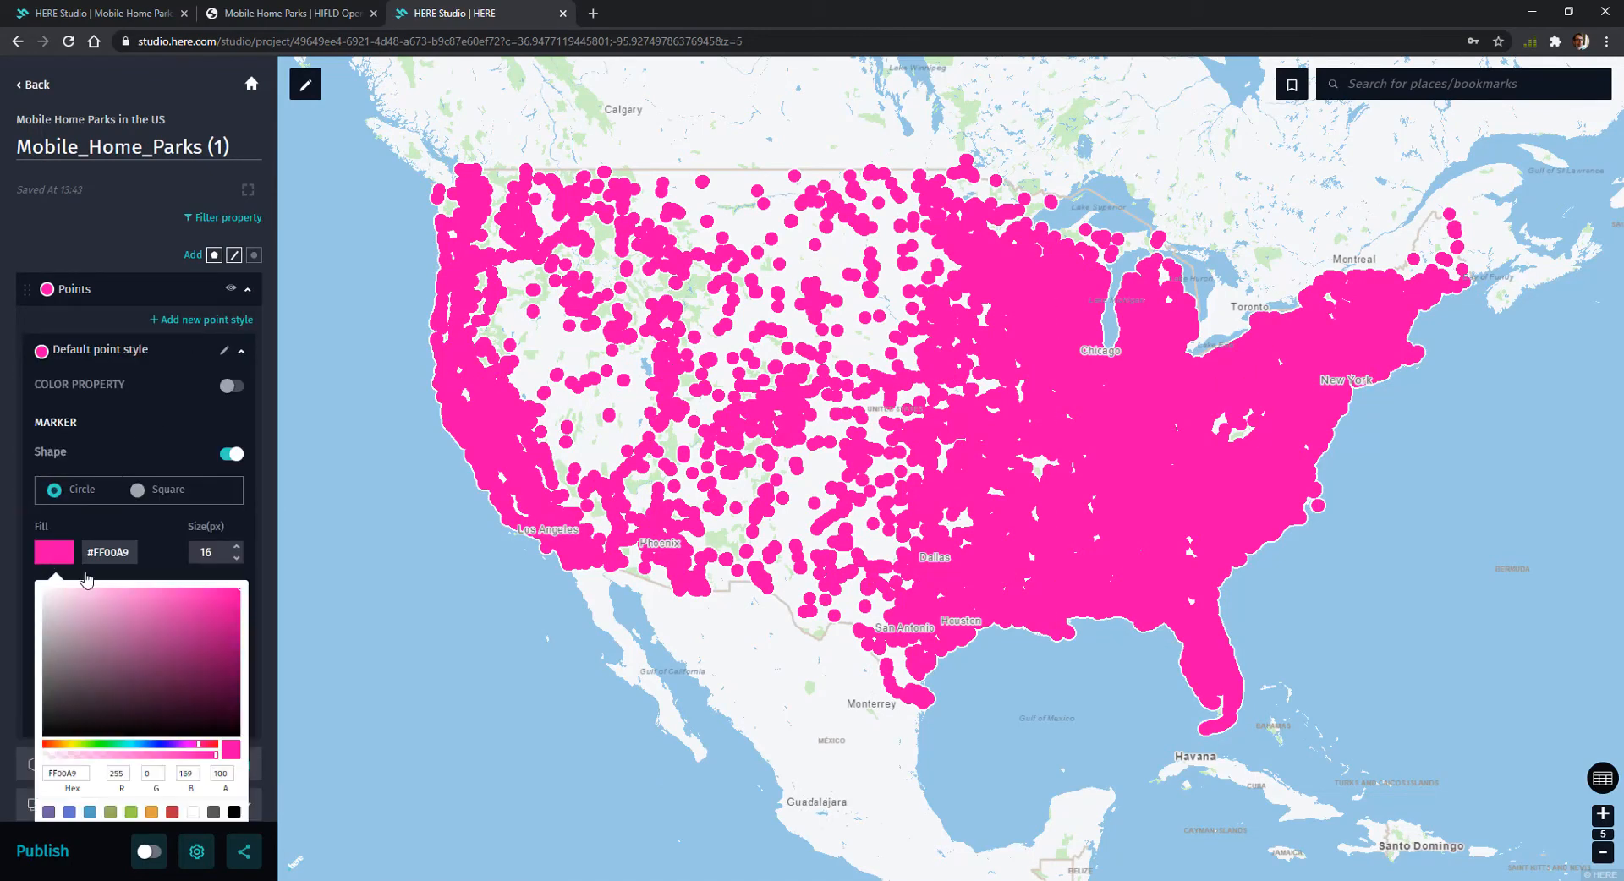
left_click(214, 745)
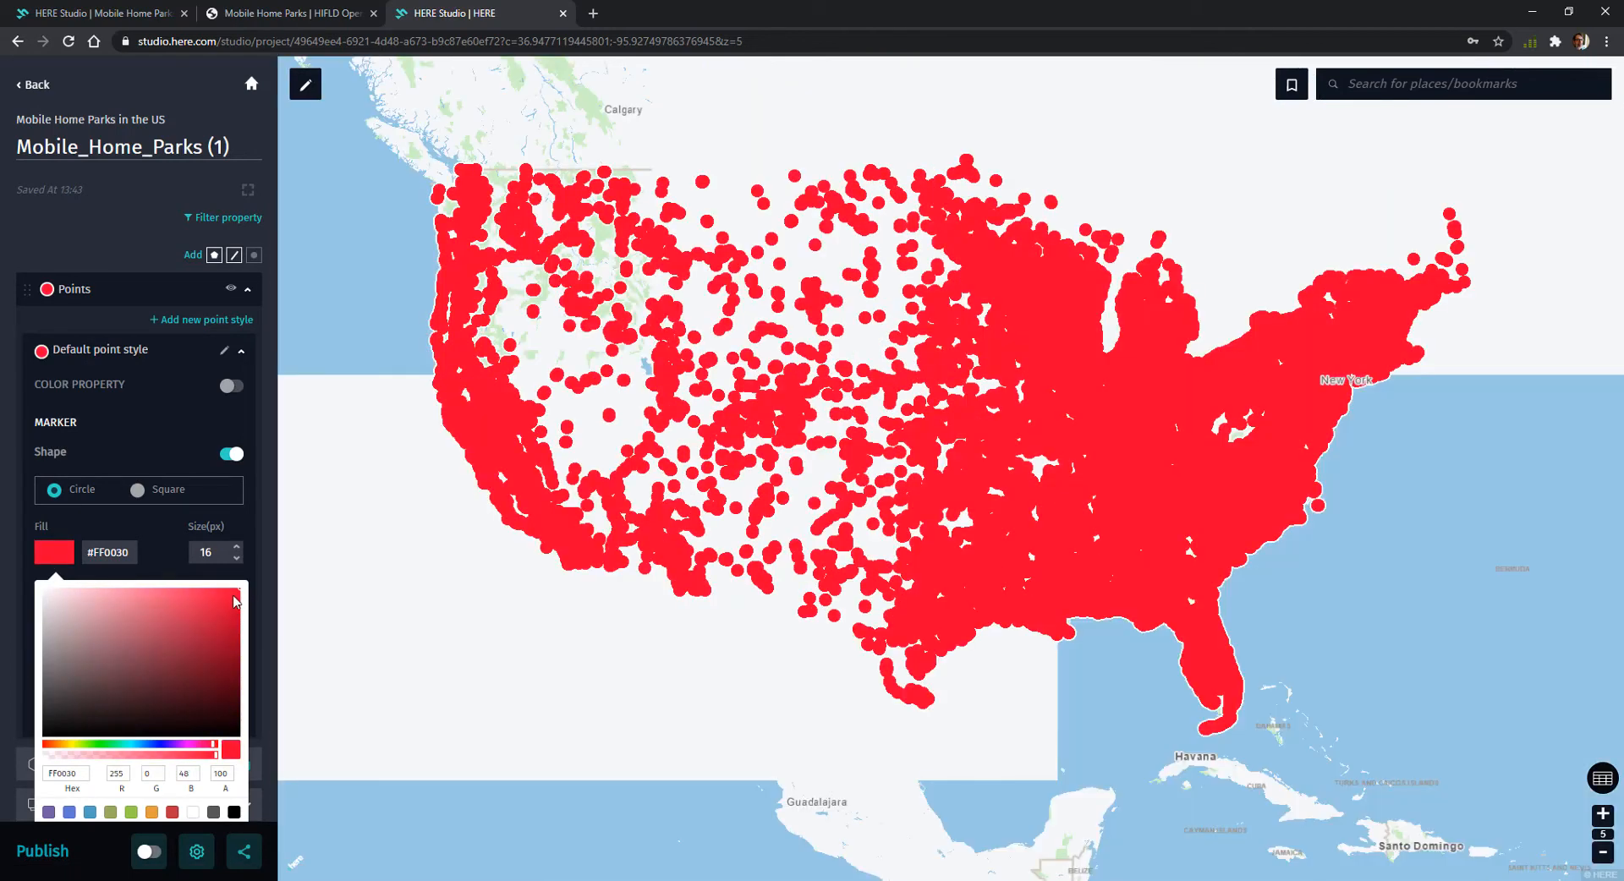
left_click(234, 595)
left_click(125, 578)
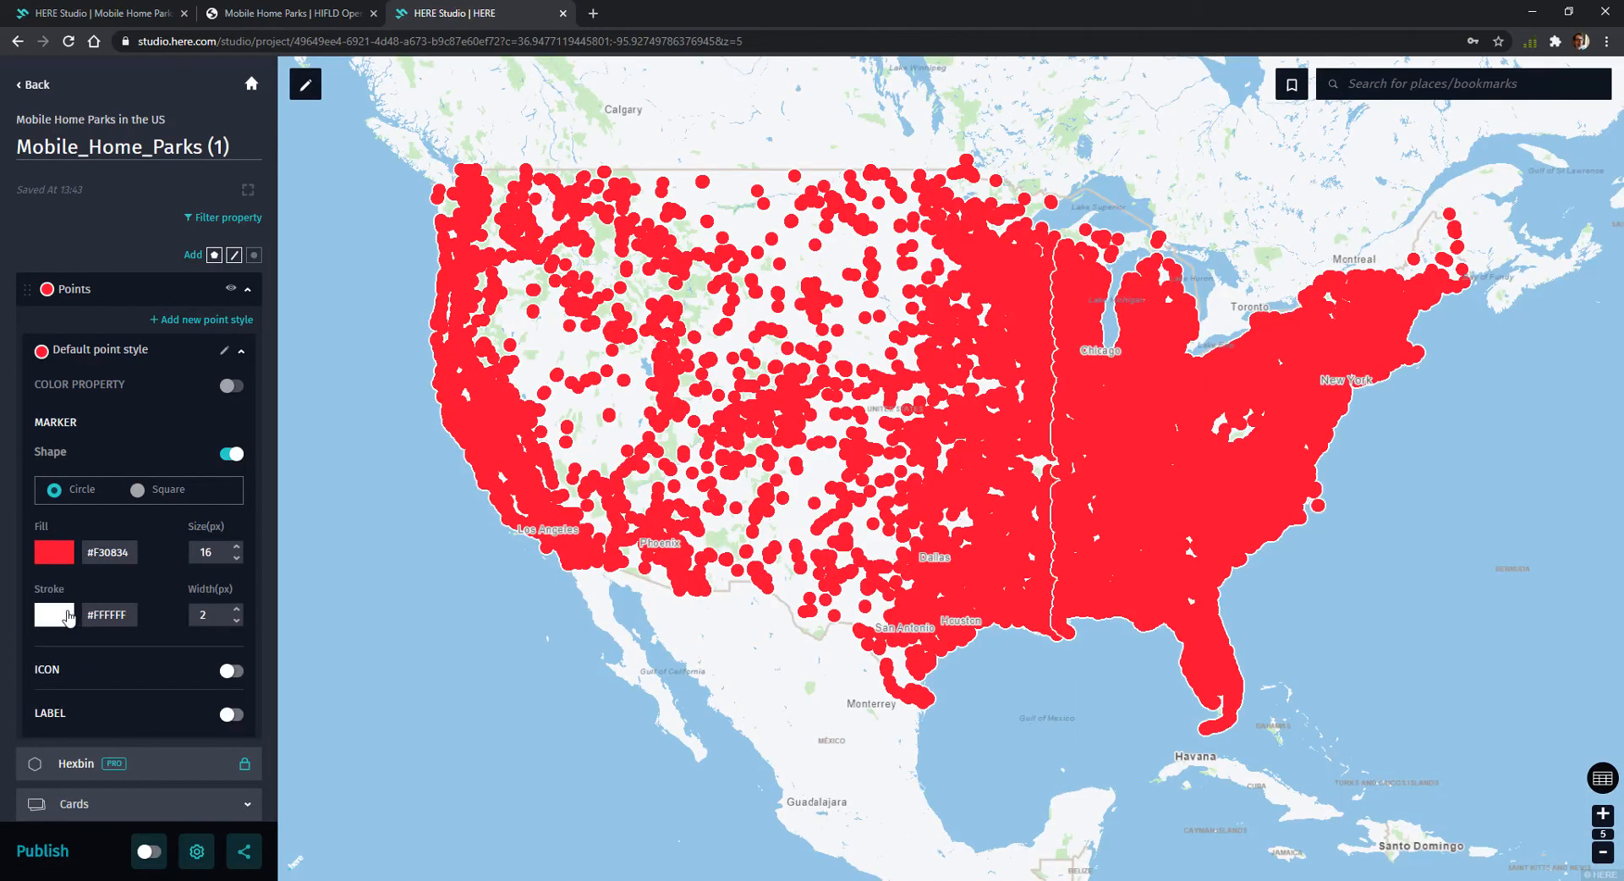
Set the stroke colour of the default point style to near-black, #050505
left_click(68, 617)
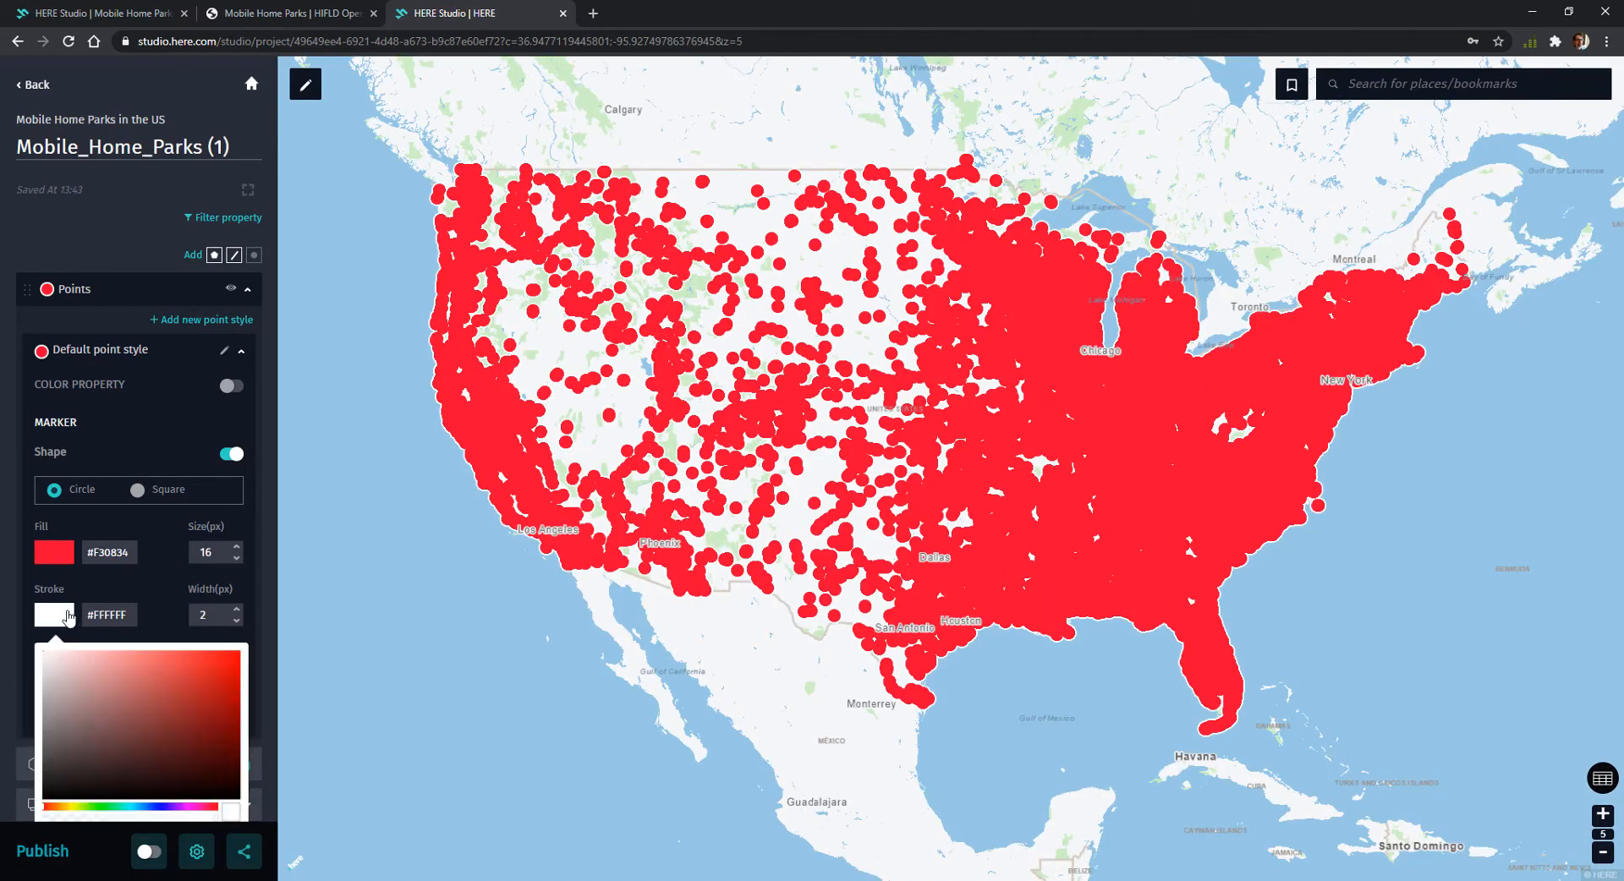
left_click(44, 796)
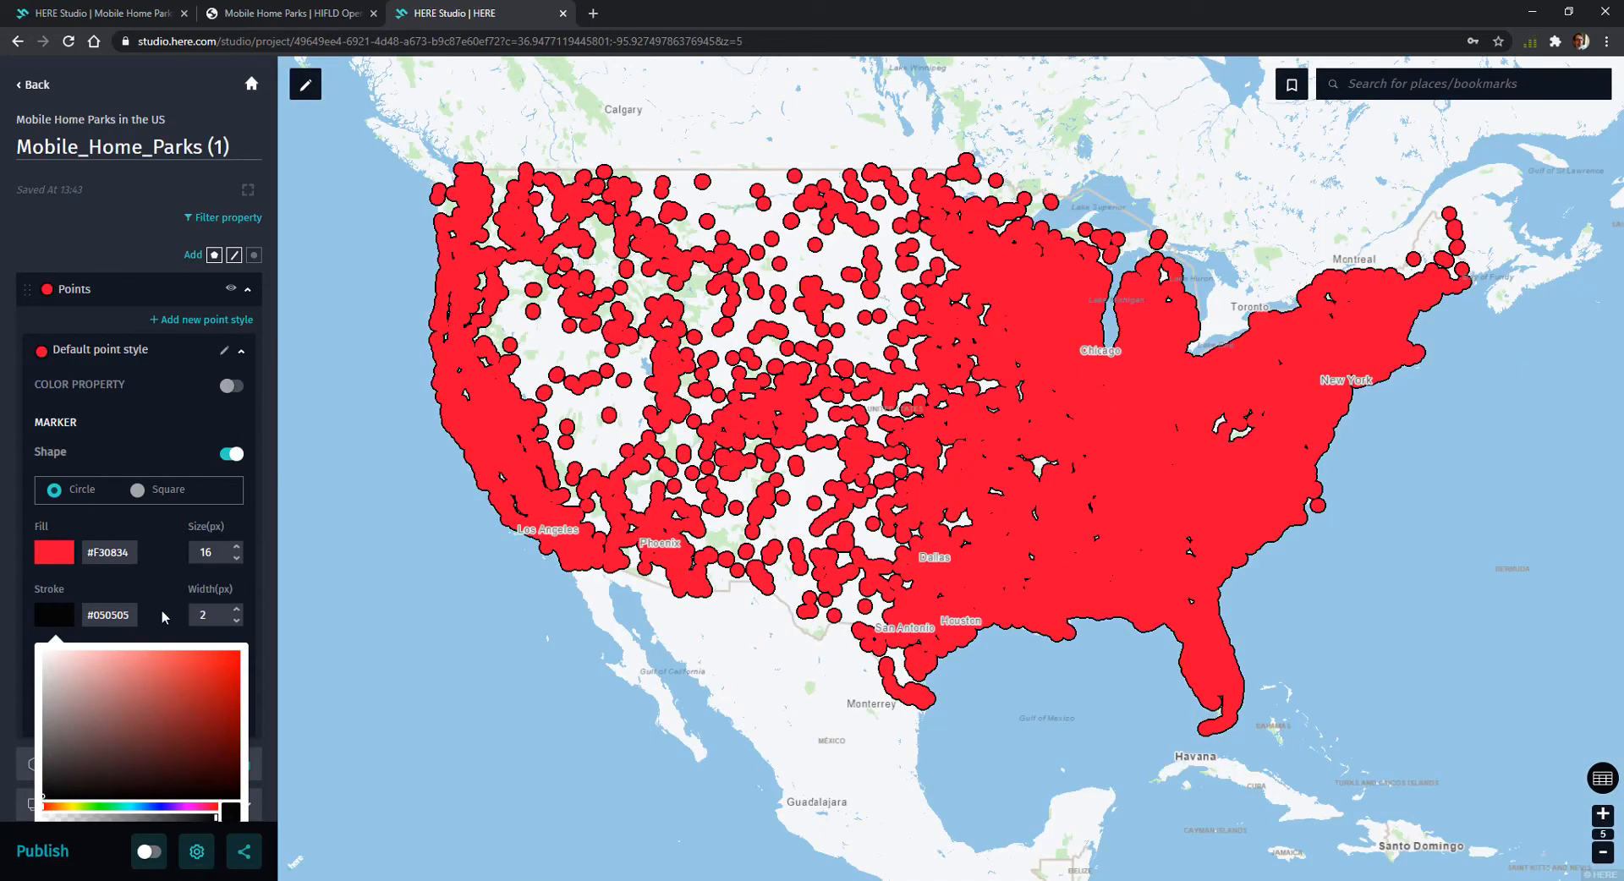
left_click(162, 611)
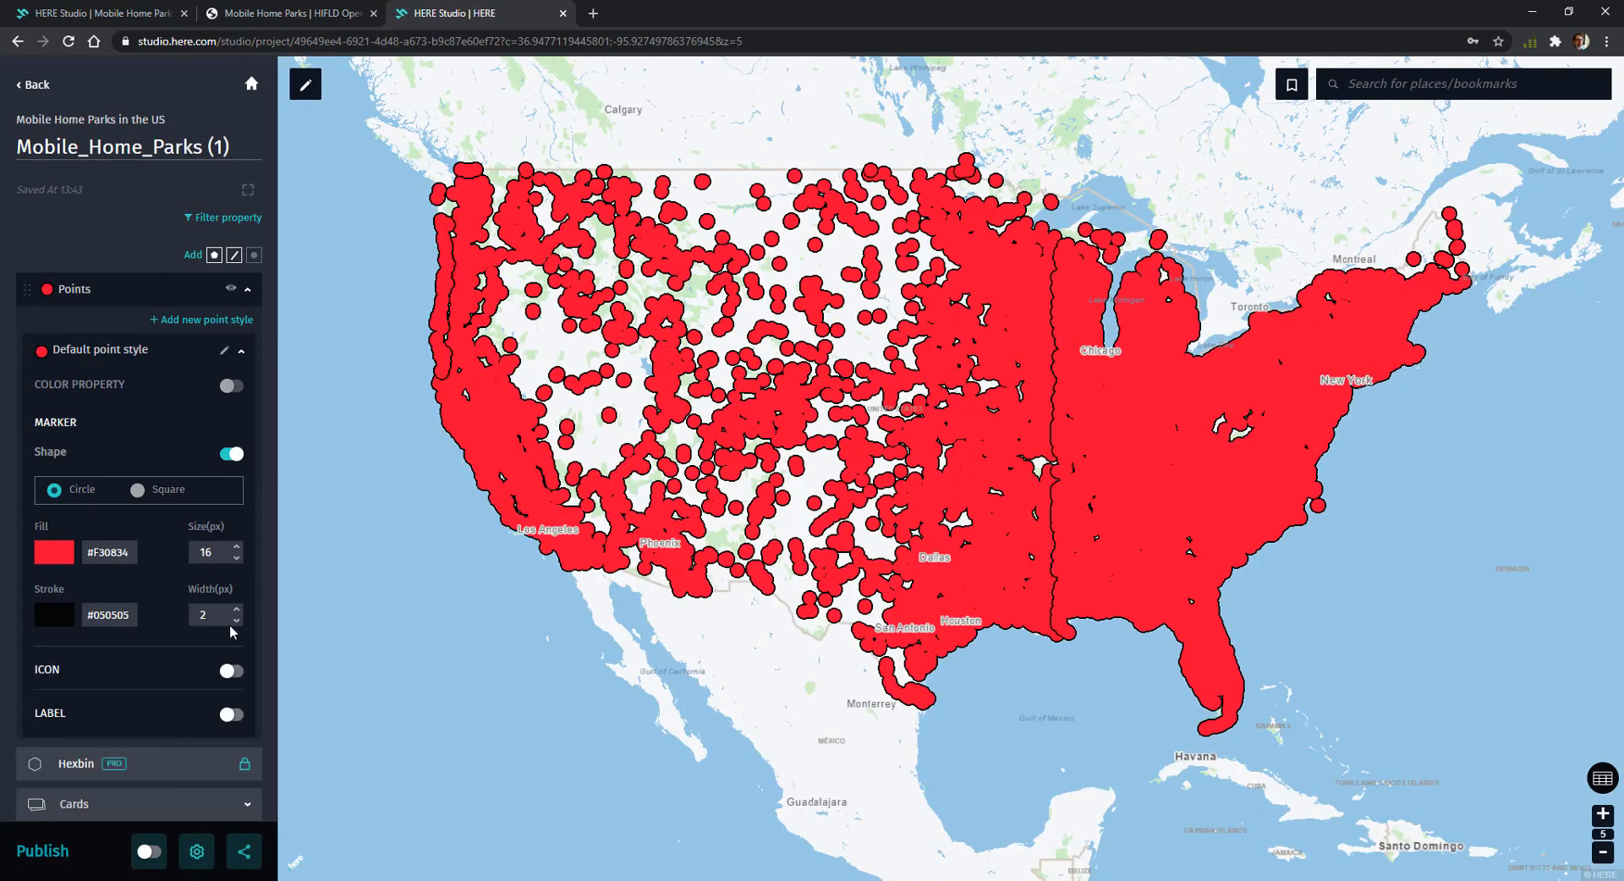
Reduce the point markers to a size of 4 px and a stroke width of 1 px
left_click(236, 559)
left_click(237, 559)
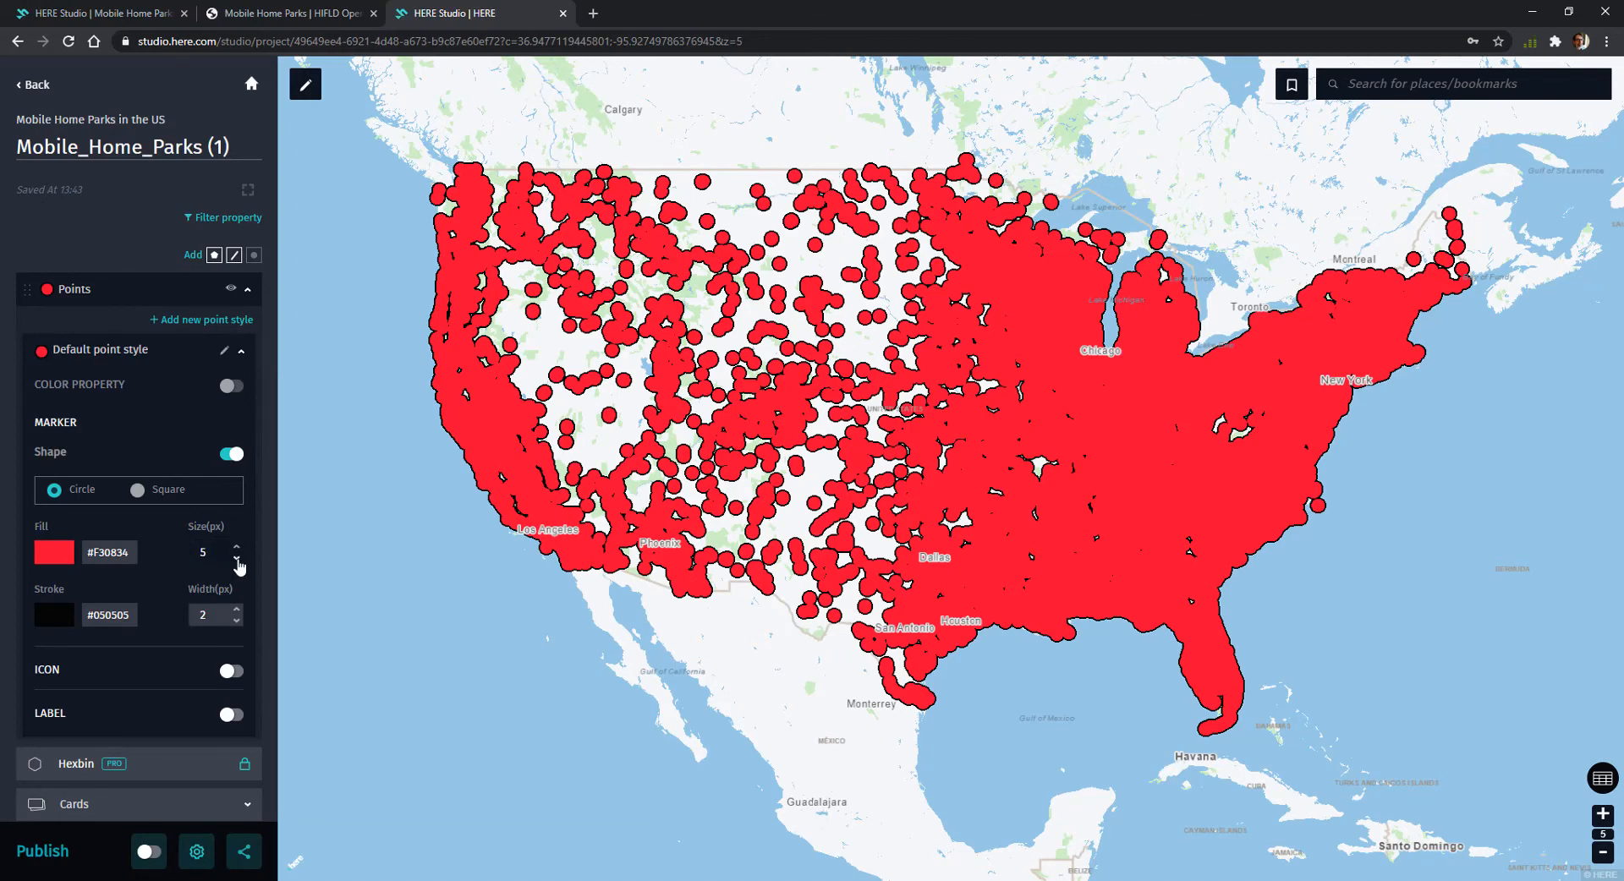
left_click(237, 559)
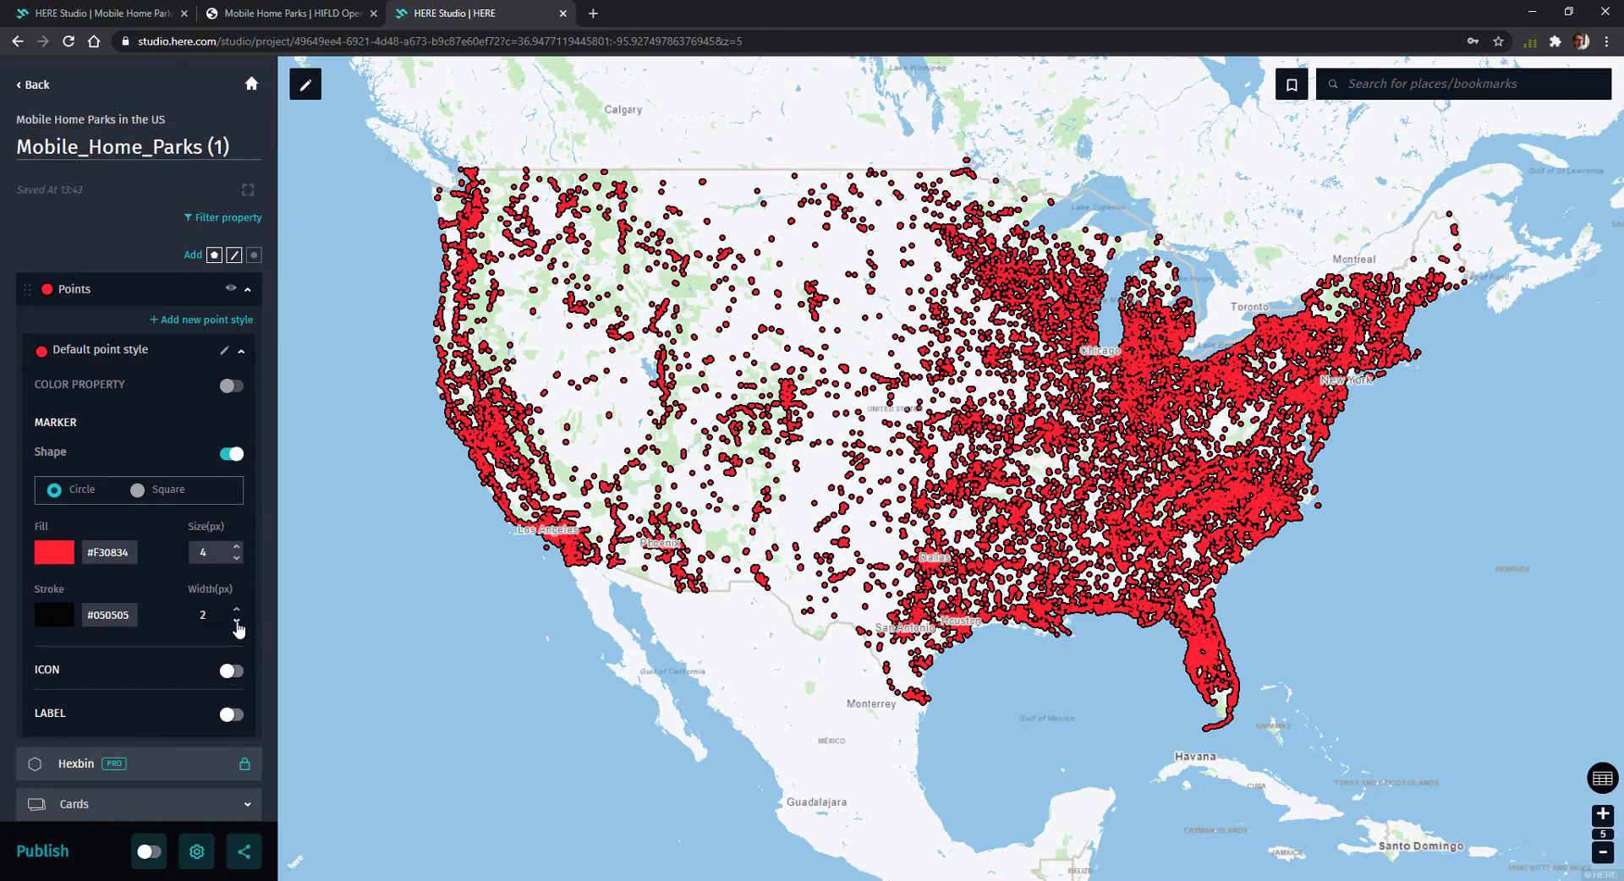
left_click(237, 625)
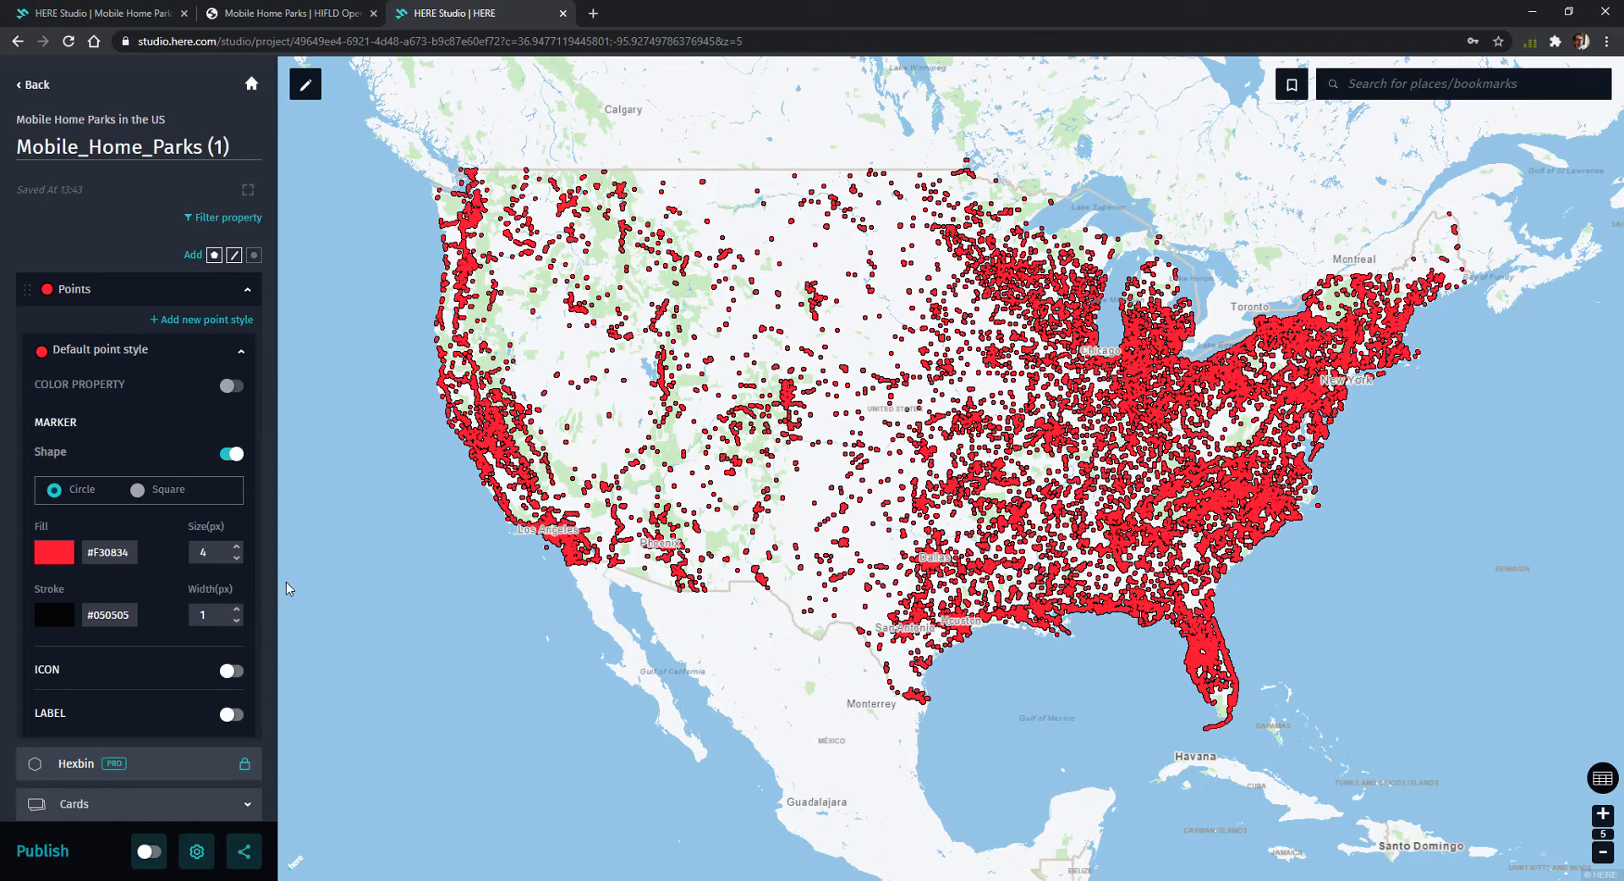
Inspect the details of one mobile home park point on the Florida Gulf coast, and return to the layer settings
scroll(870, 560, "up", 3)
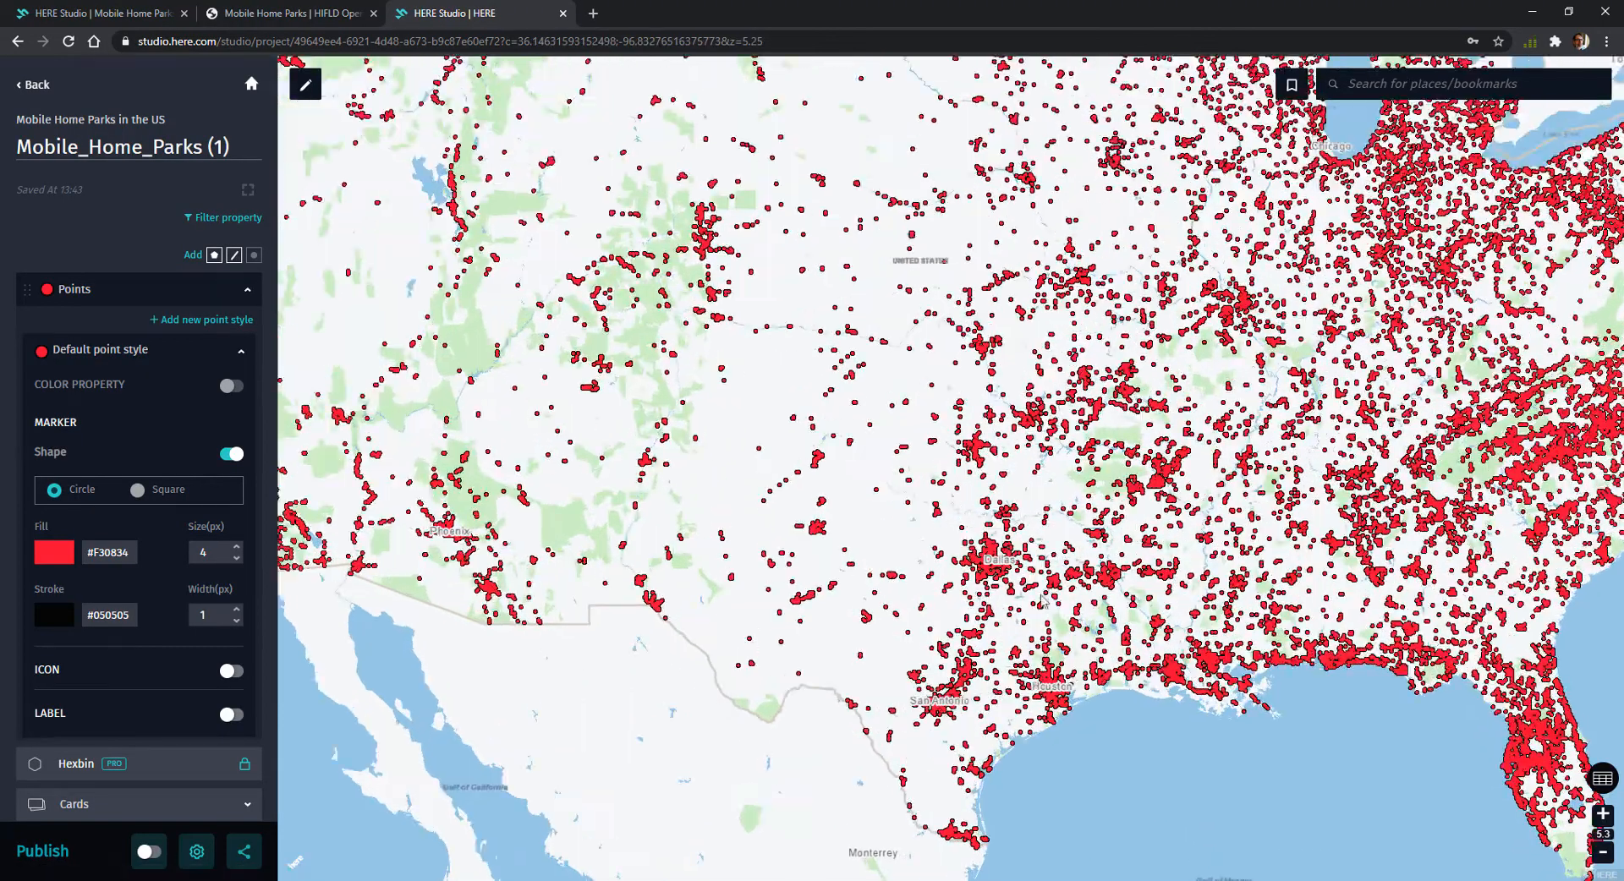
left_click_drag(1429, 753, 871, 591)
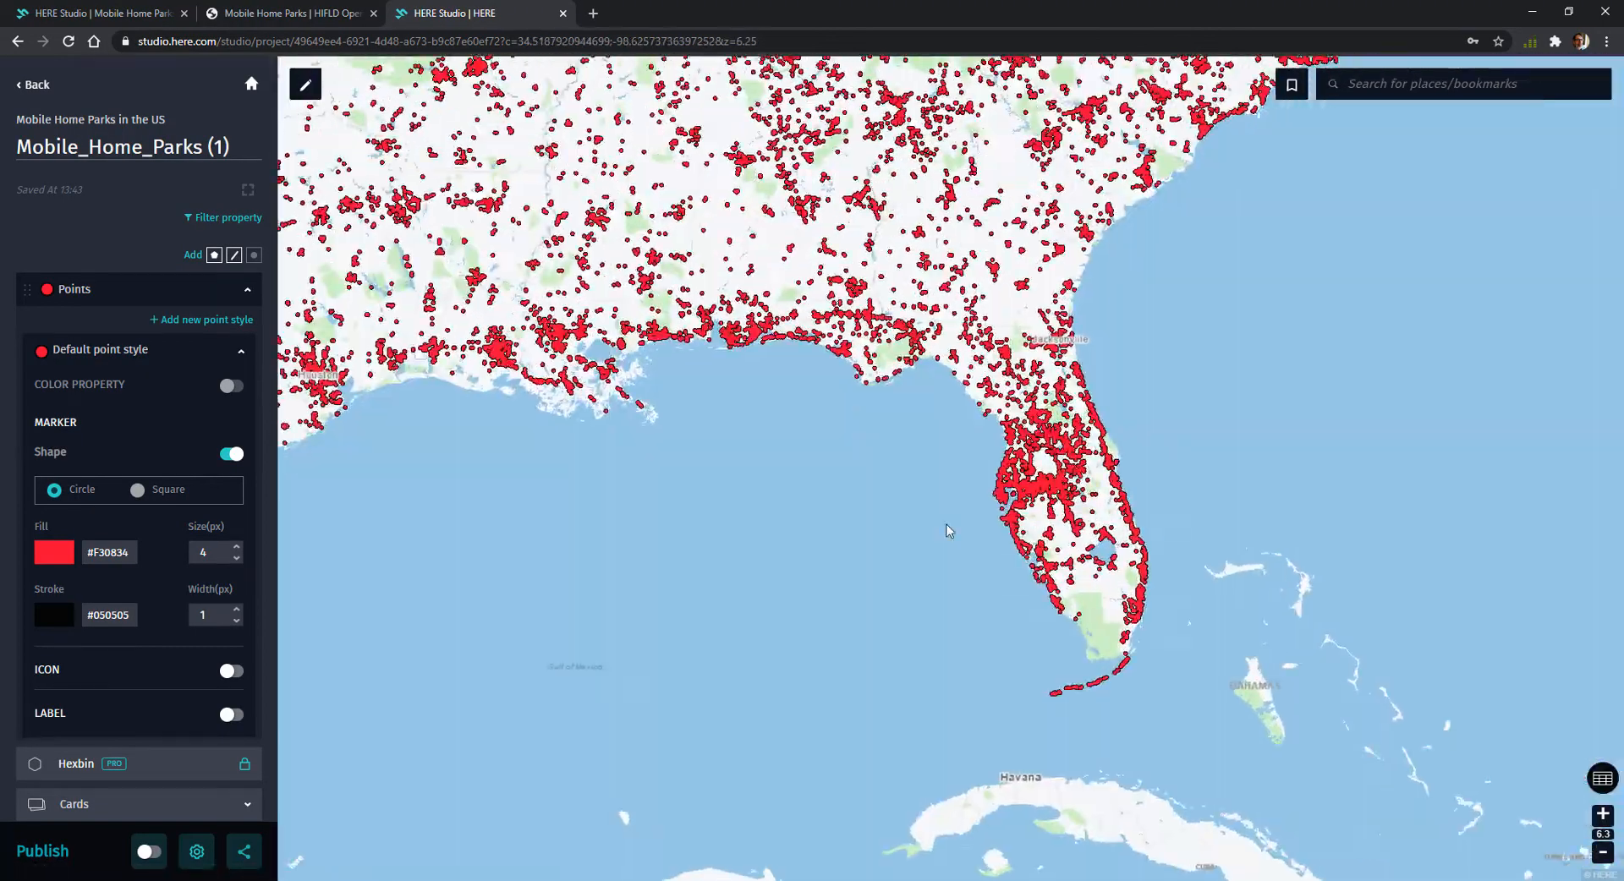
scroll(837, 504, "up", 5)
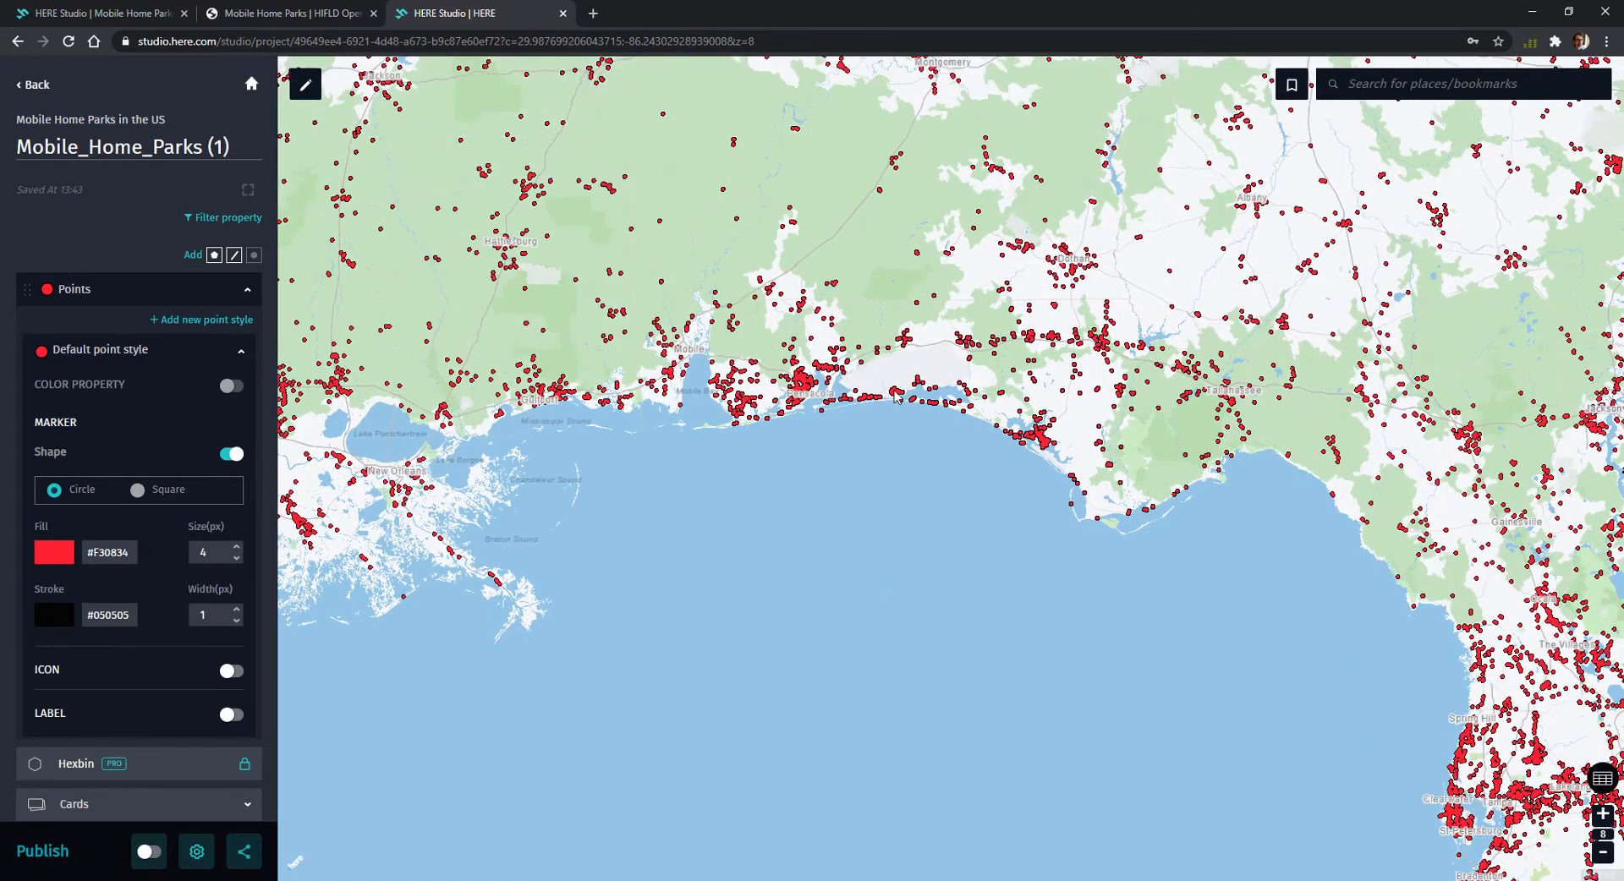
left_click(895, 394)
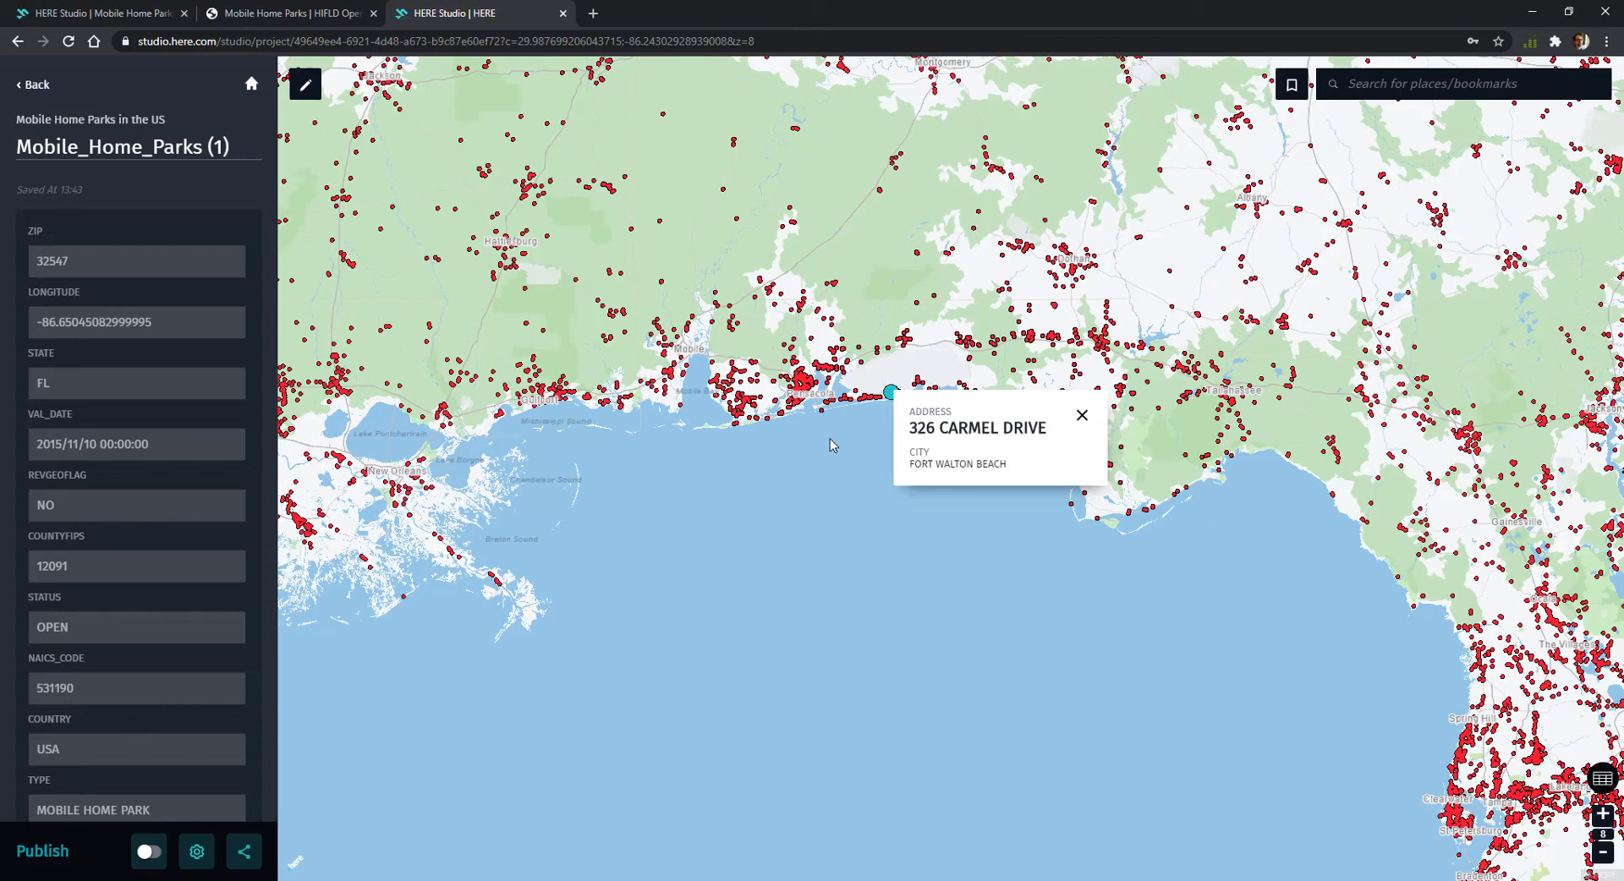
left_click(34, 89)
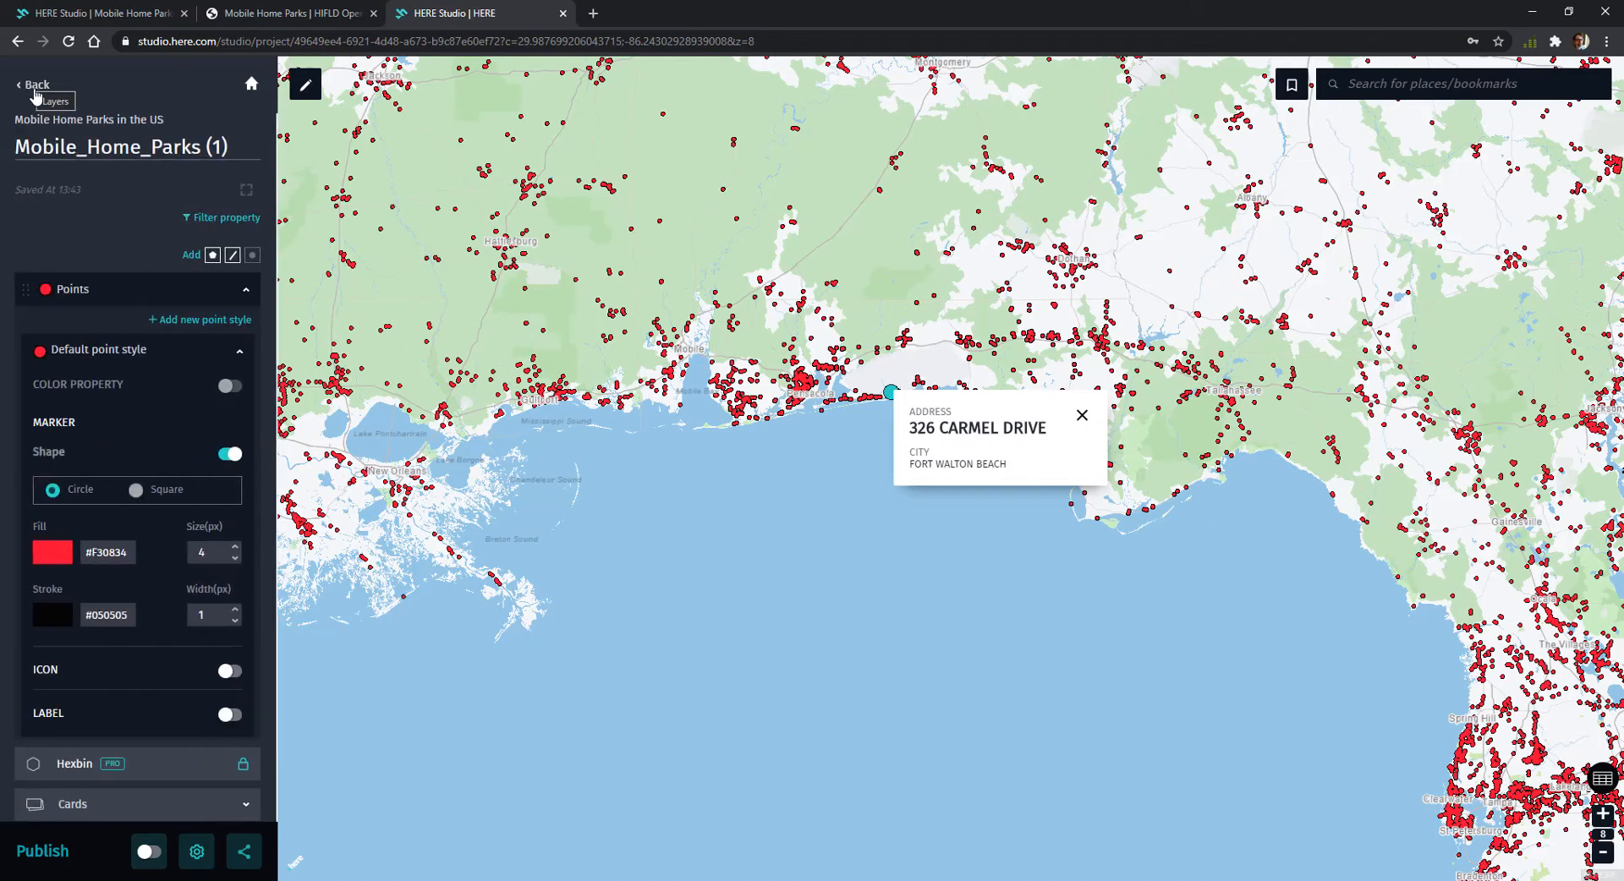
Move the NAME field above ADDRESS in the layer's card structure so it shows first in the preview card
scroll(124, 400, "down", 1)
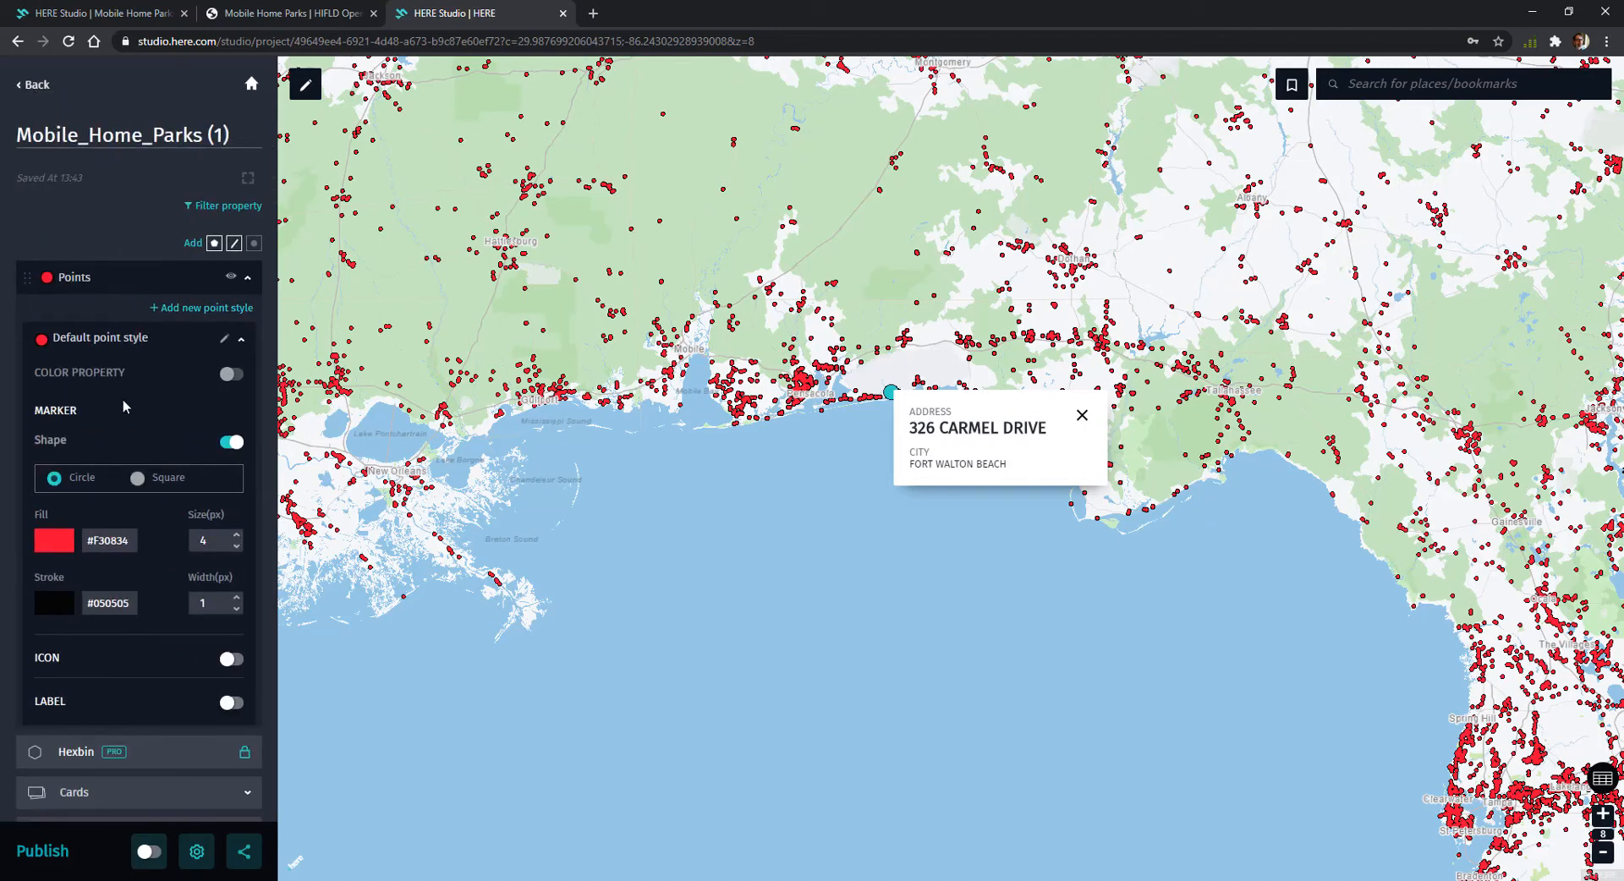
scroll(123, 400, "down", 3)
left_click(147, 651)
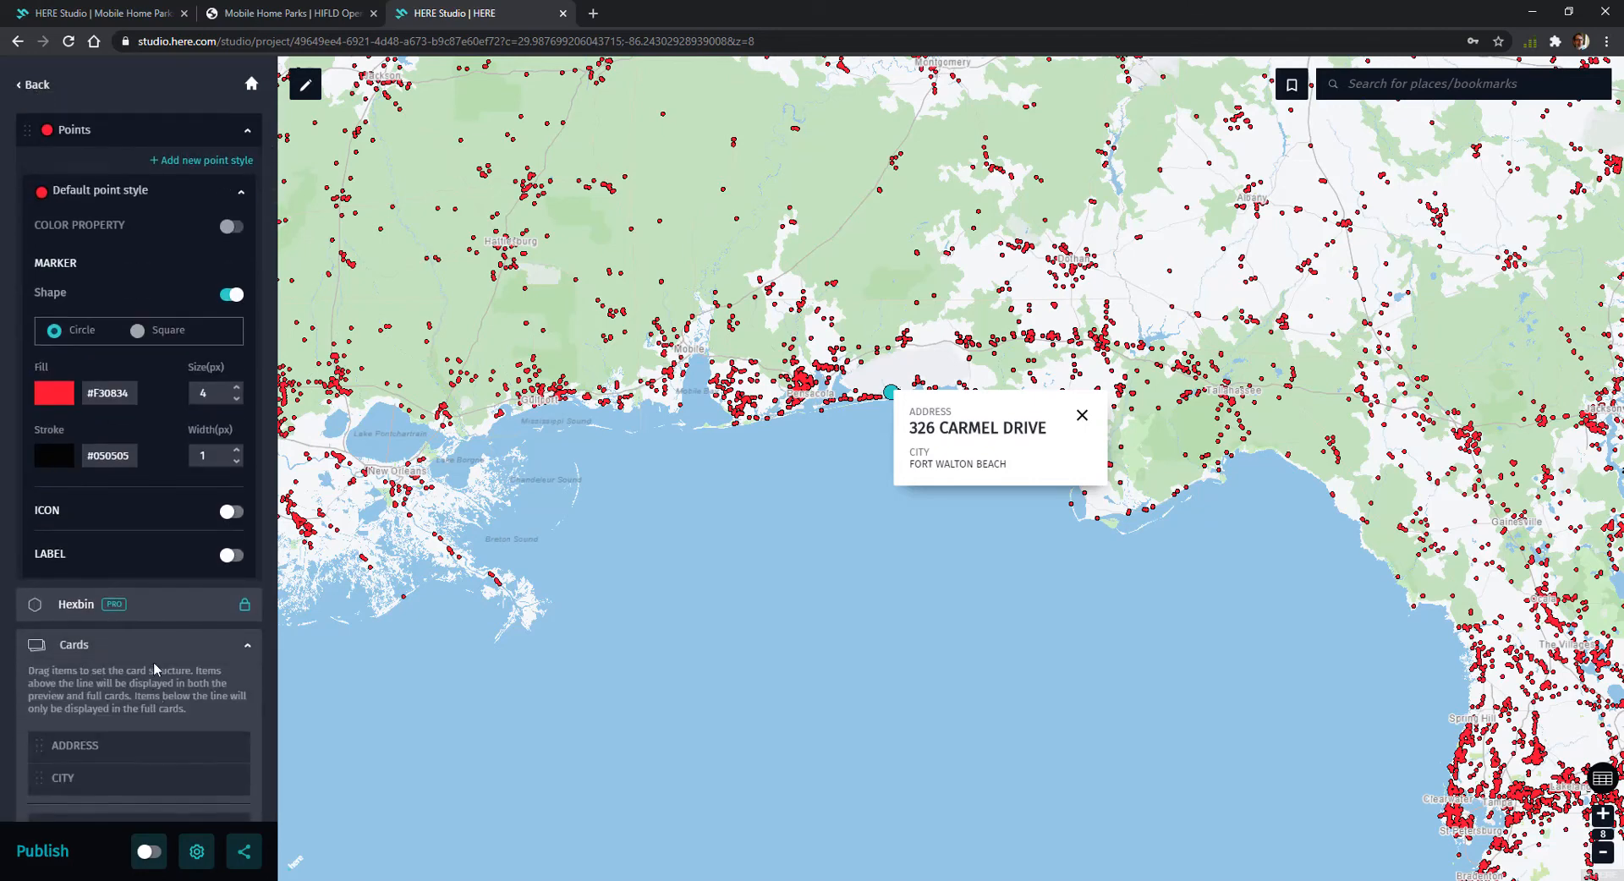
scroll(154, 662, "down", 6)
scroll(180, 591, "down", 5)
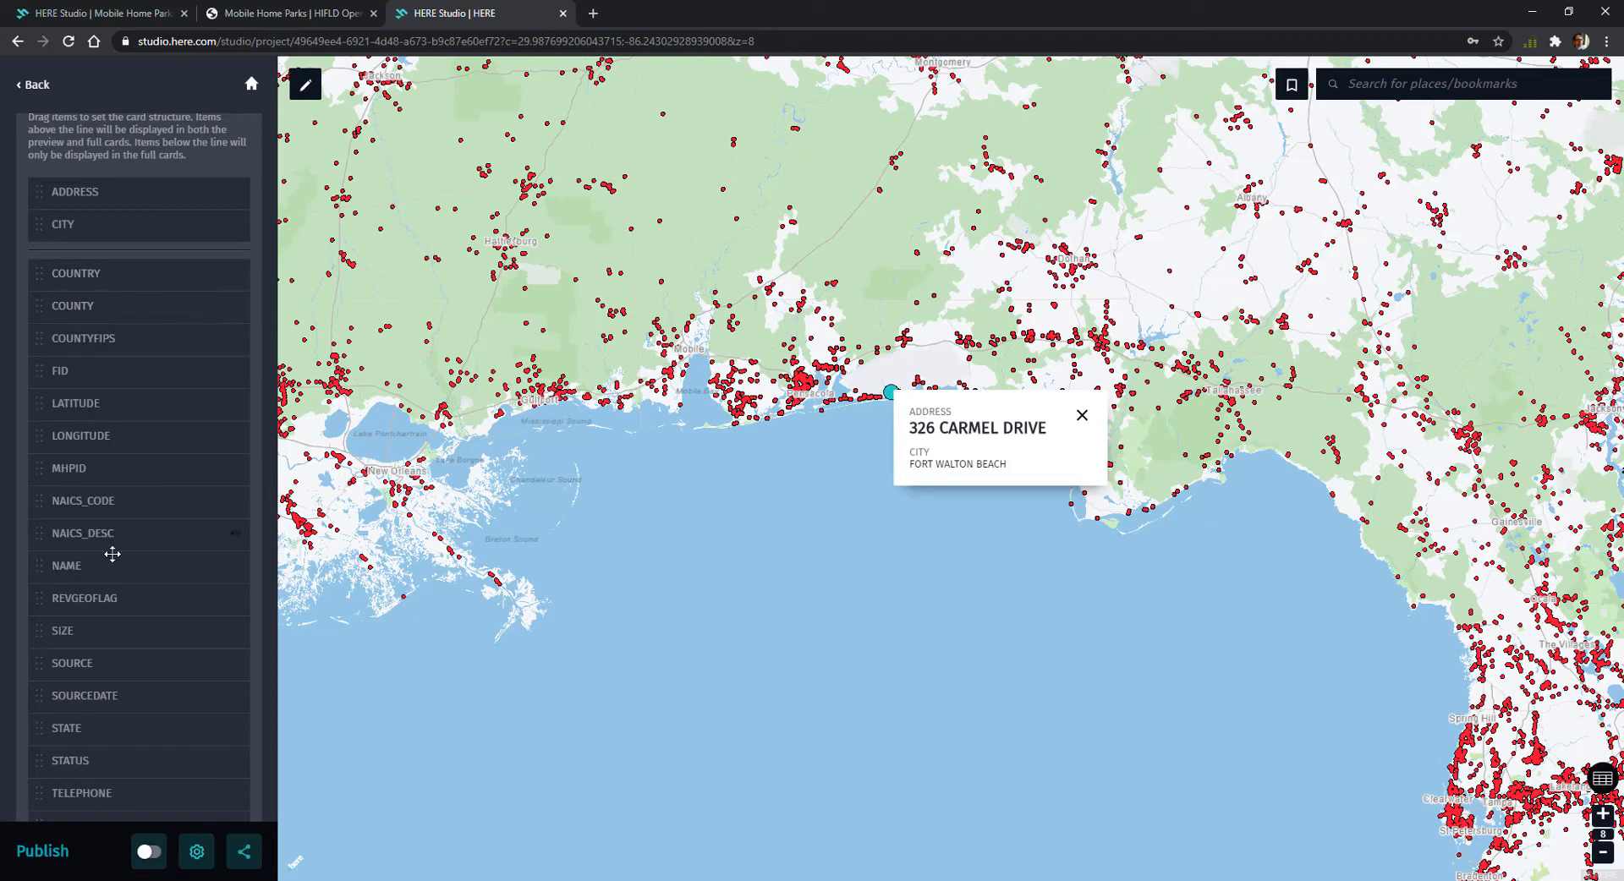
left_click_drag(113, 554, 112, 459)
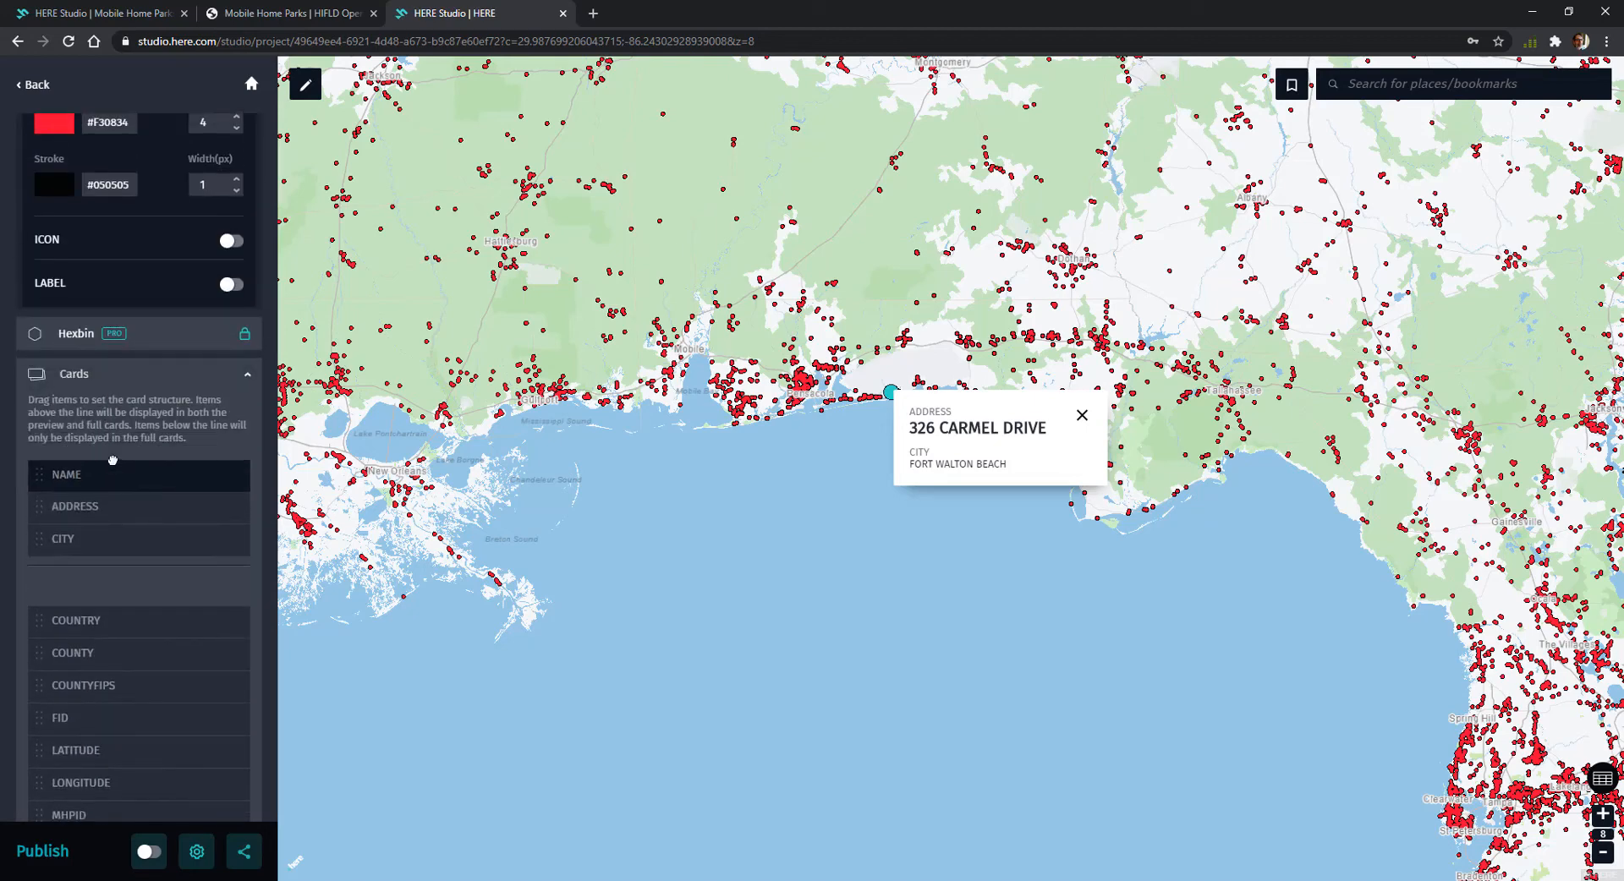
scroll(138, 490, "down", 4)
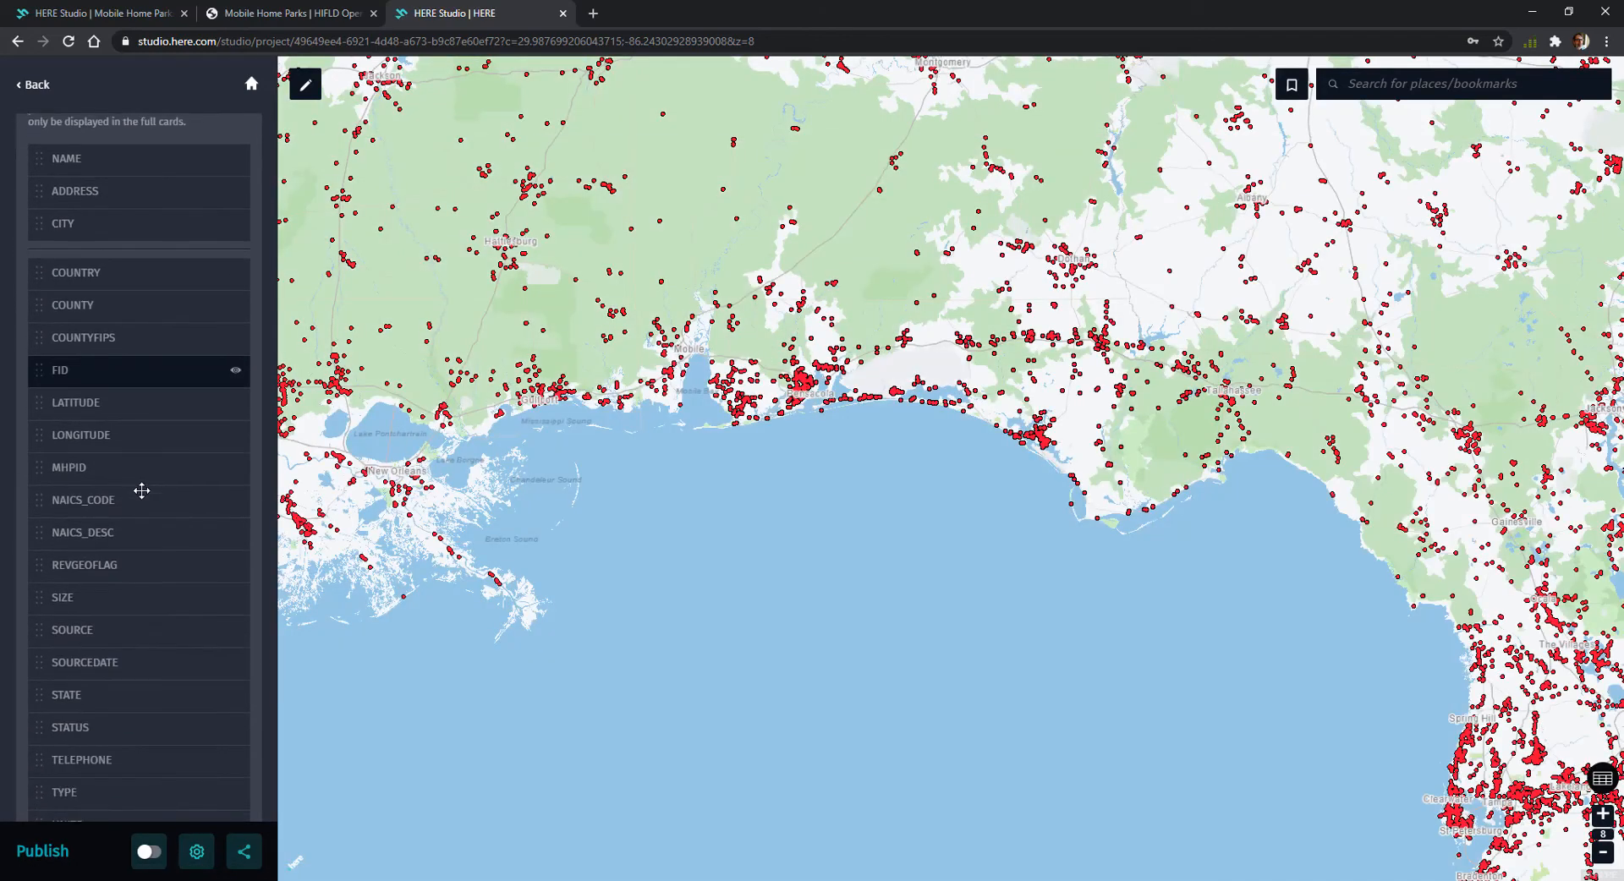
Move the WEBSITE field below CITY in the card's preview section and check the card on a point near Panama City
scroll(142, 490, "down", 4)
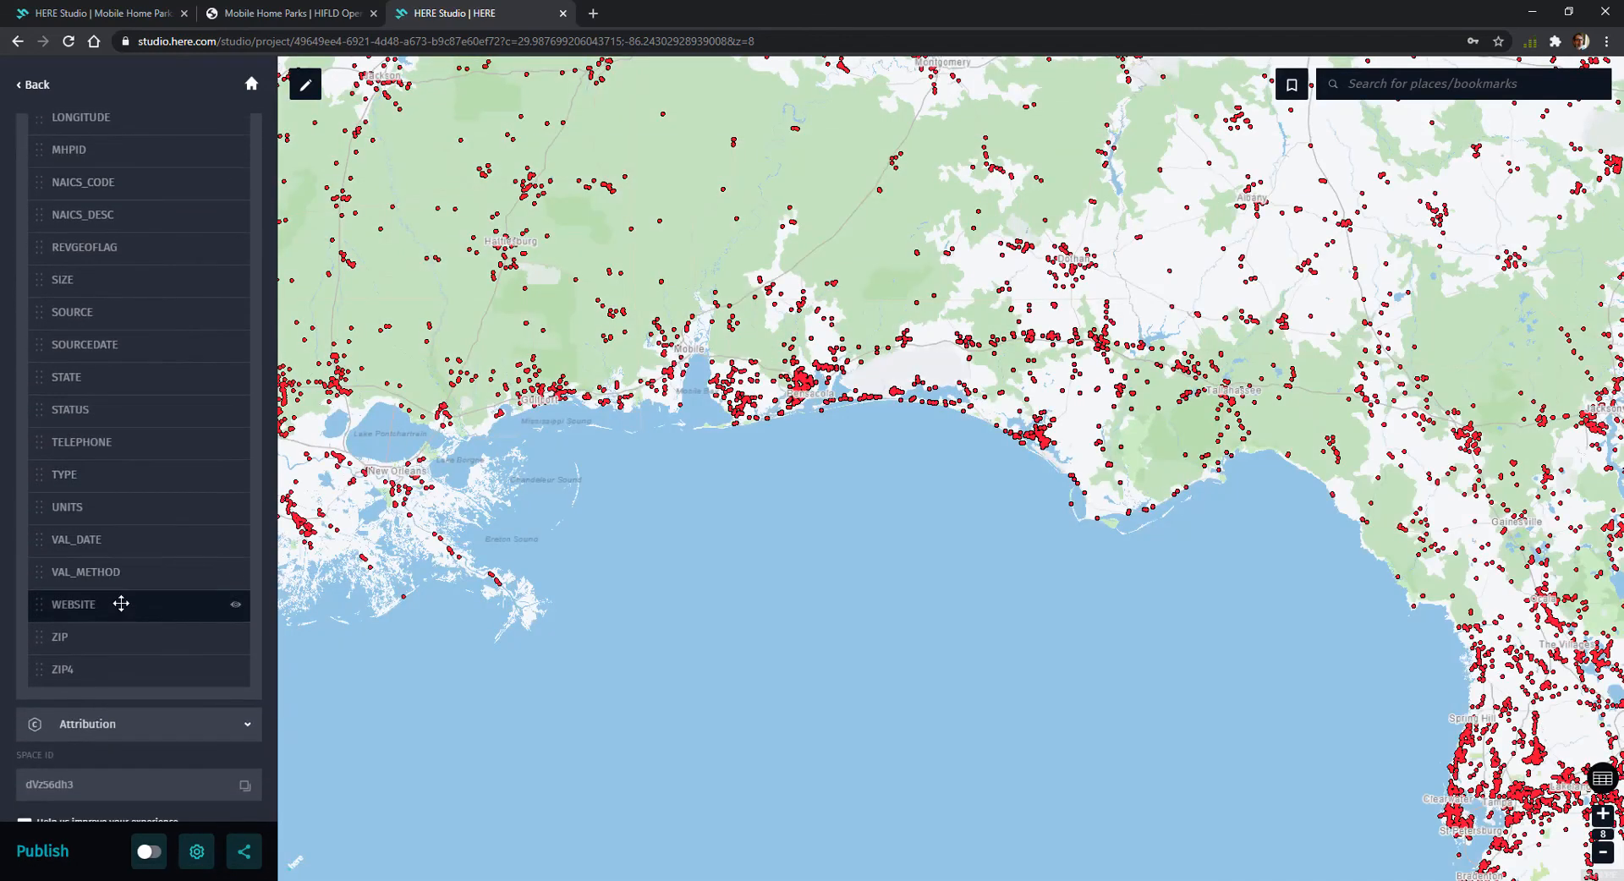
left_click_drag(121, 603, 110, 399)
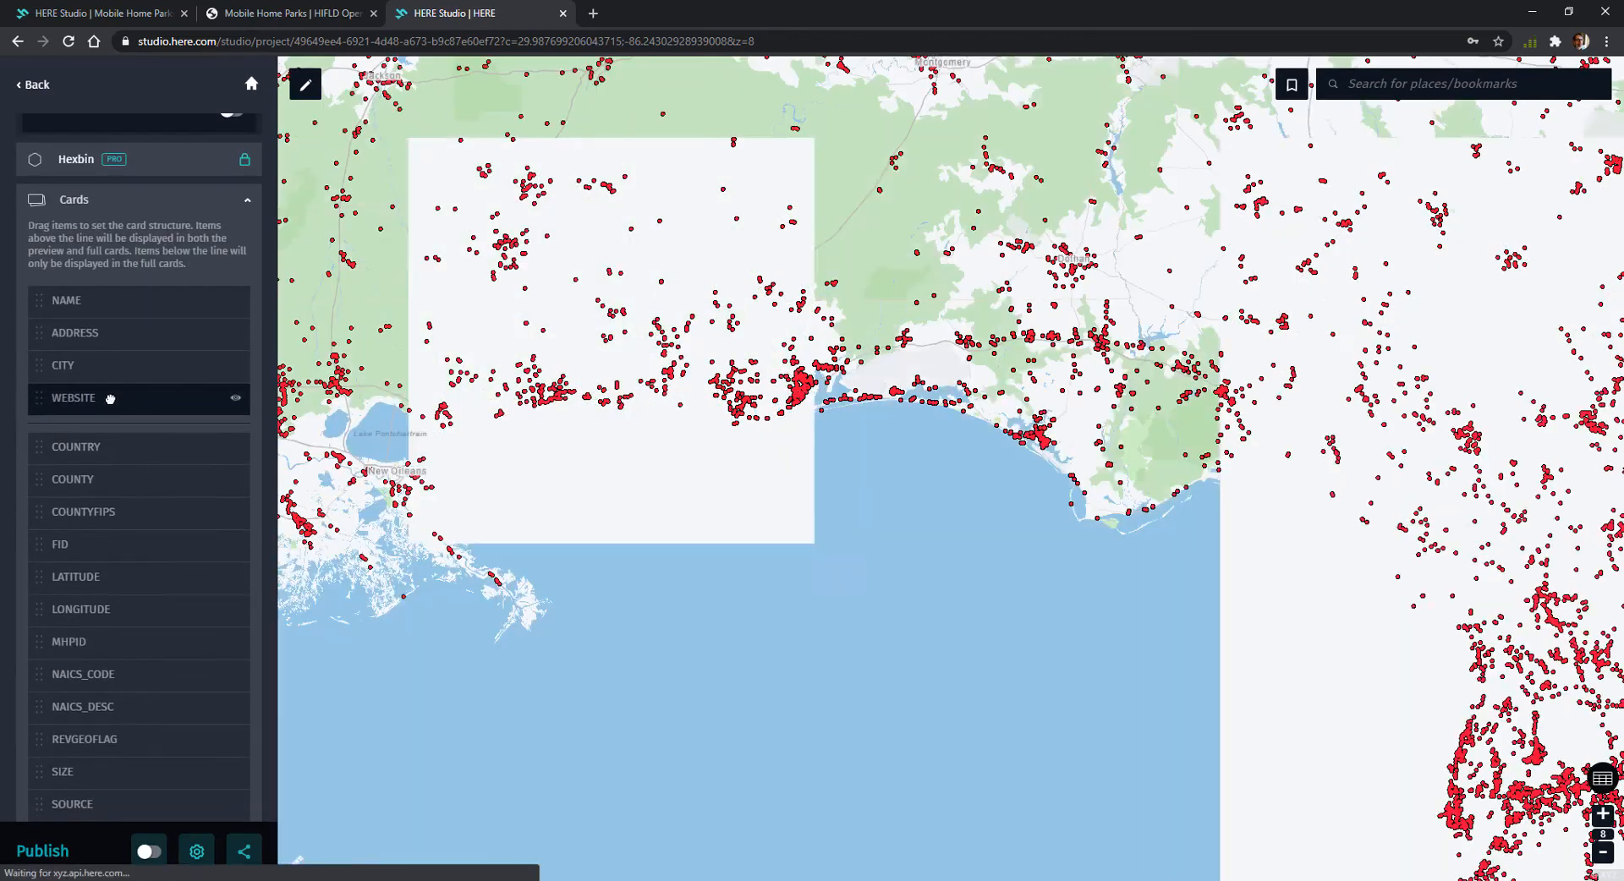
left_click(1036, 433)
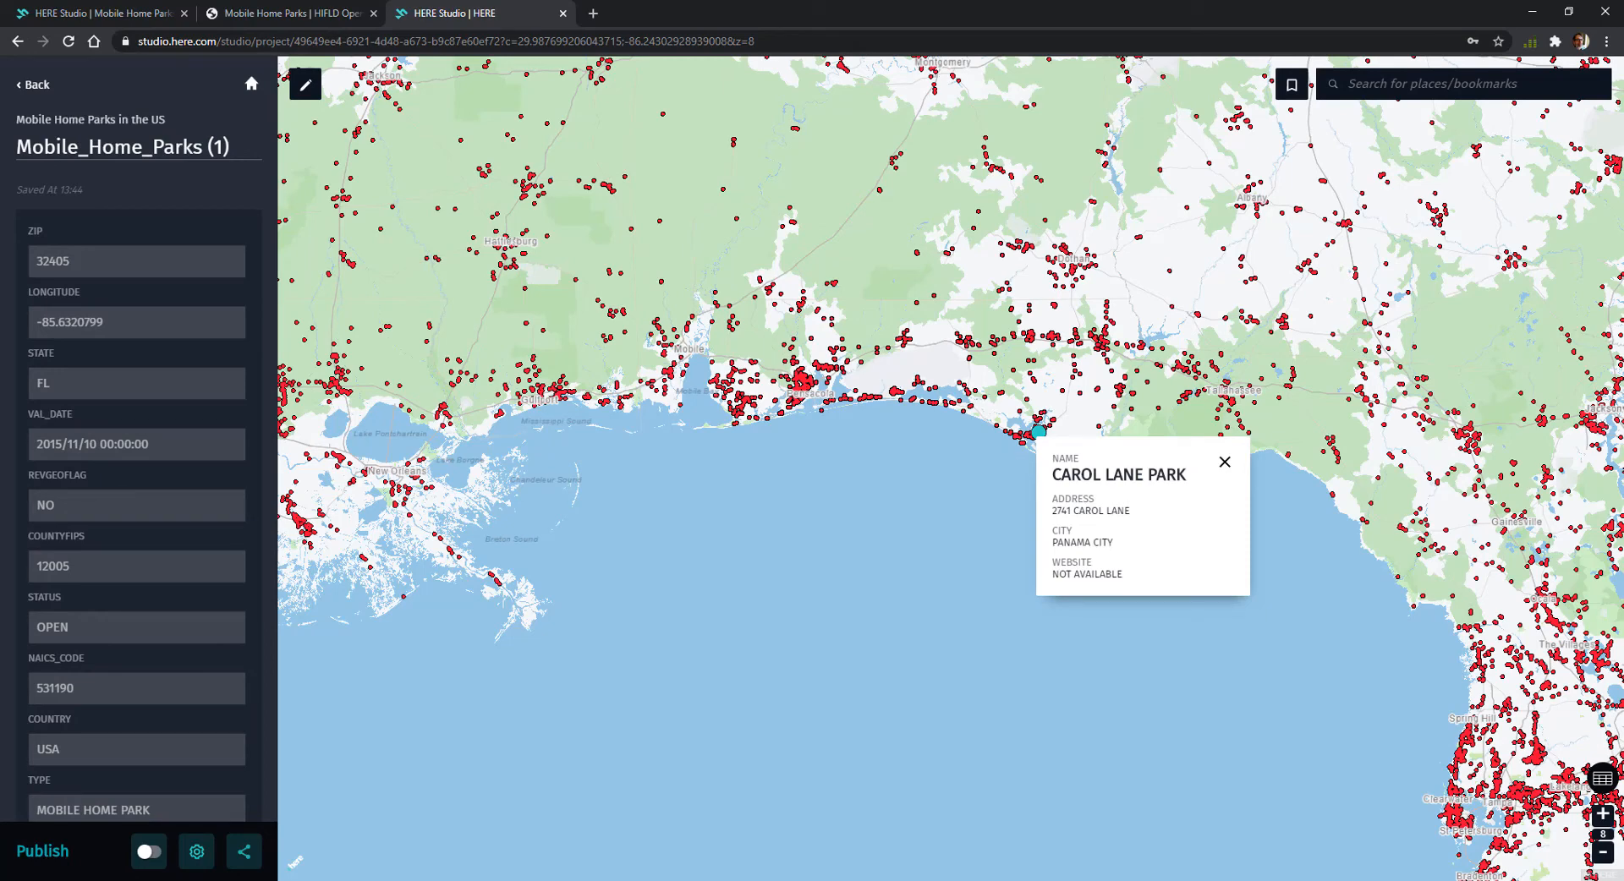
Publish the map, continue editing, and turn off Show Legends in the map settings
left_click(147, 853)
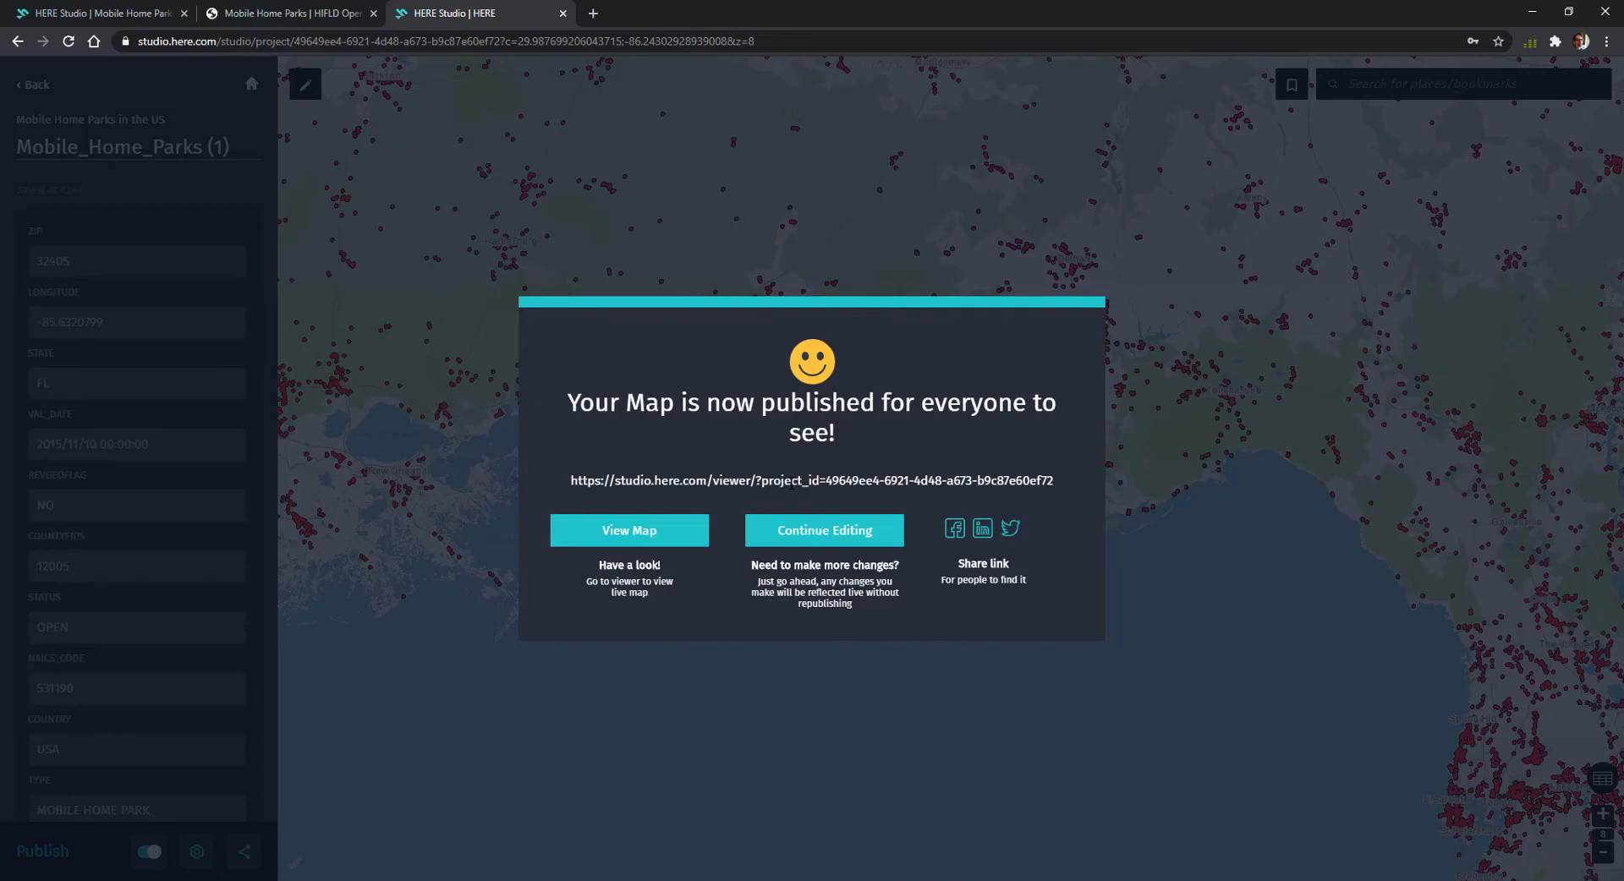
left_click(799, 529)
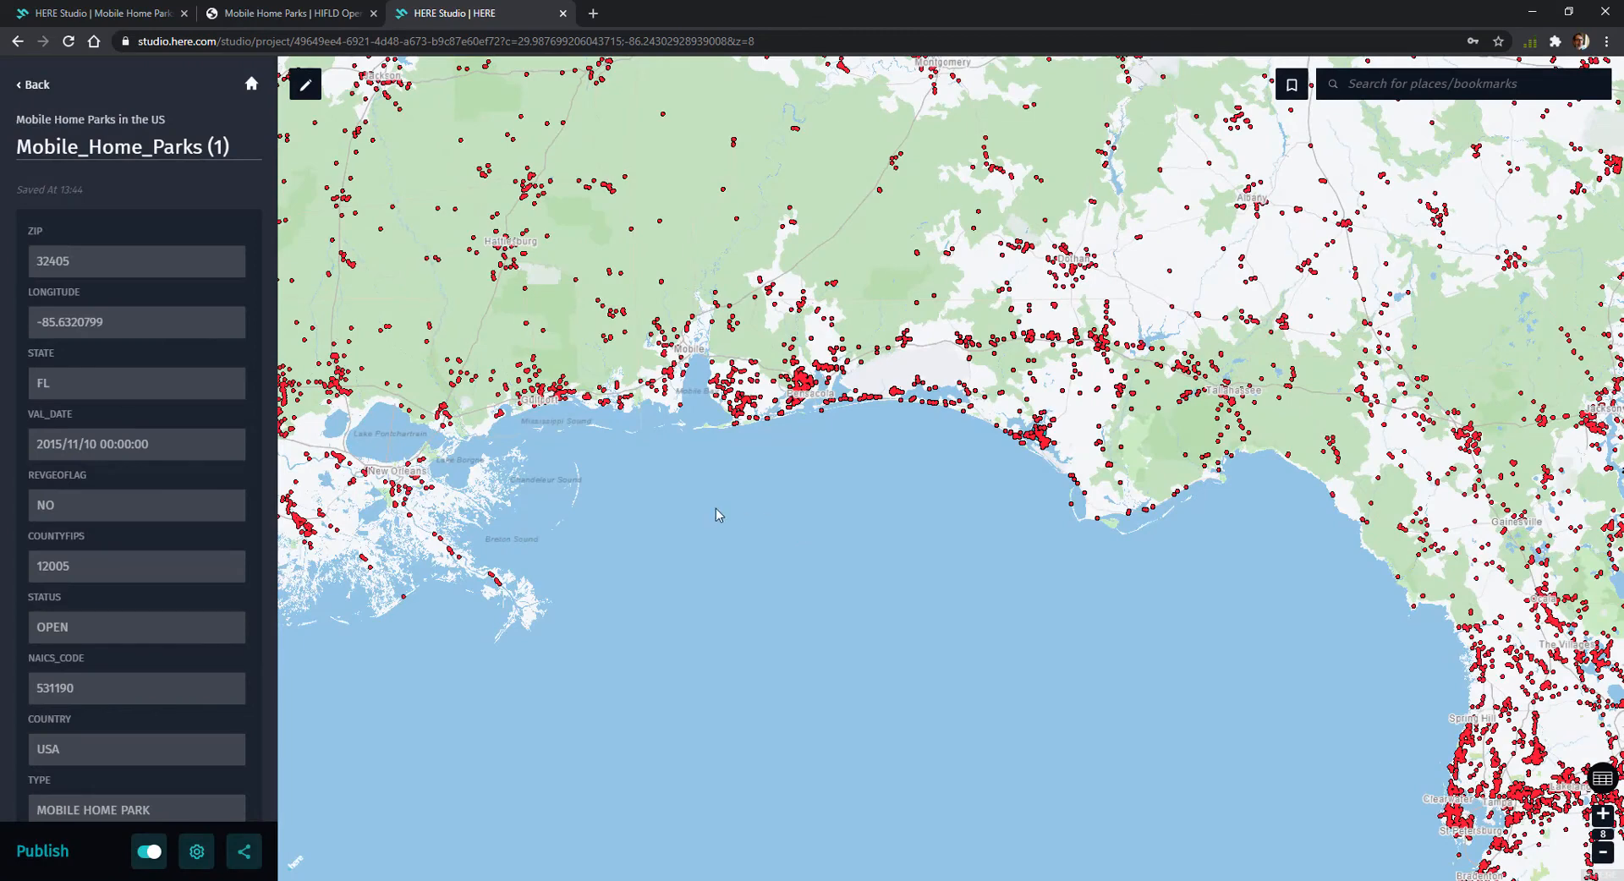
left_click(197, 852)
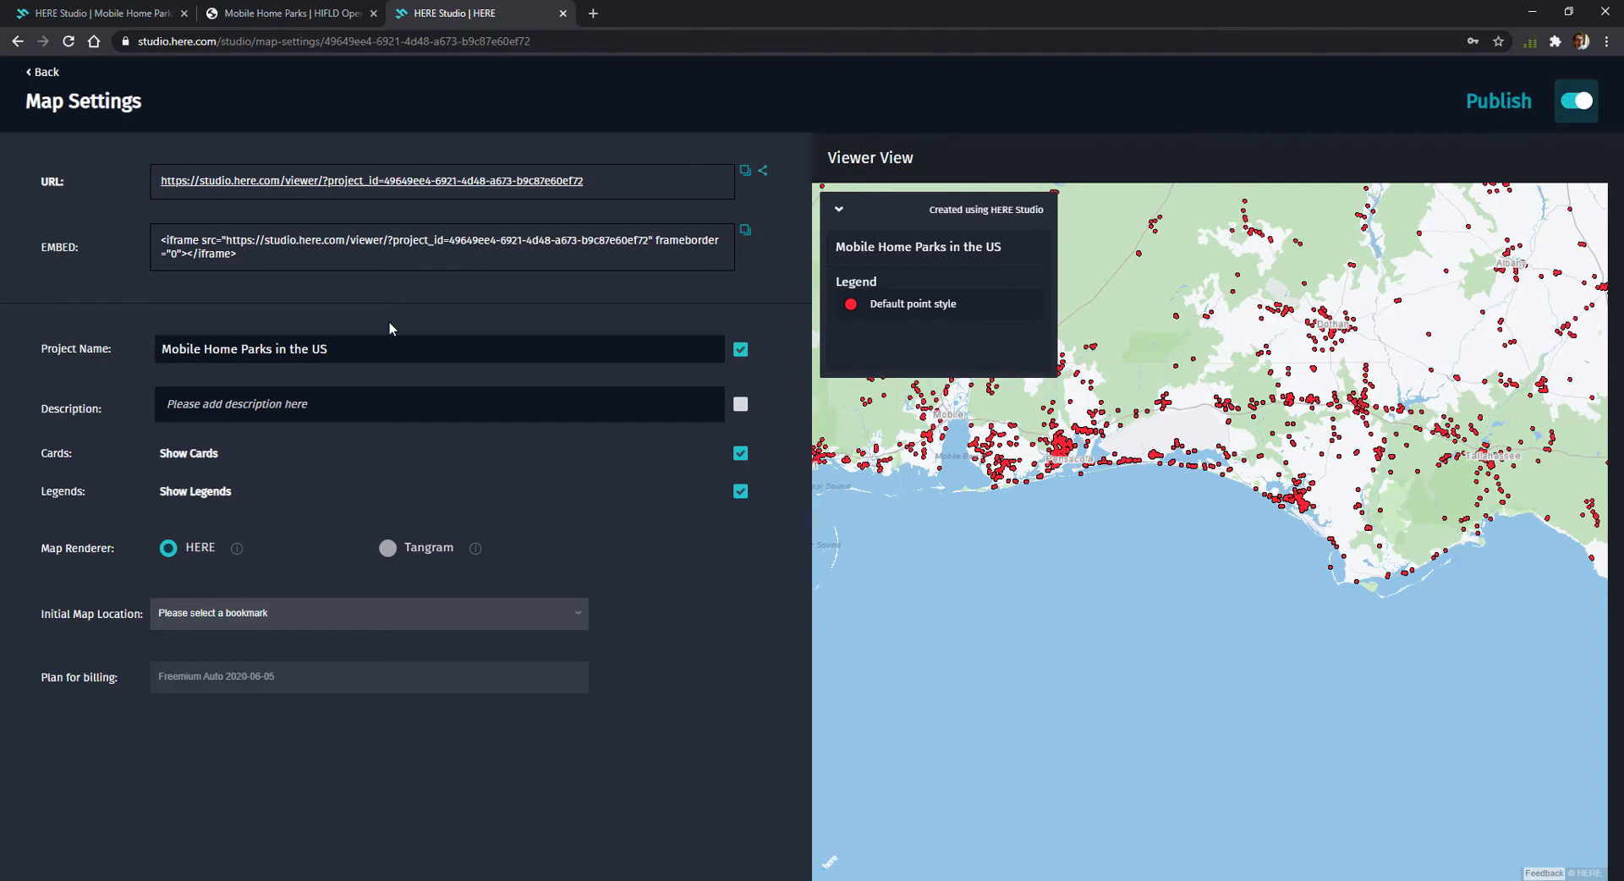
left_click(741, 497)
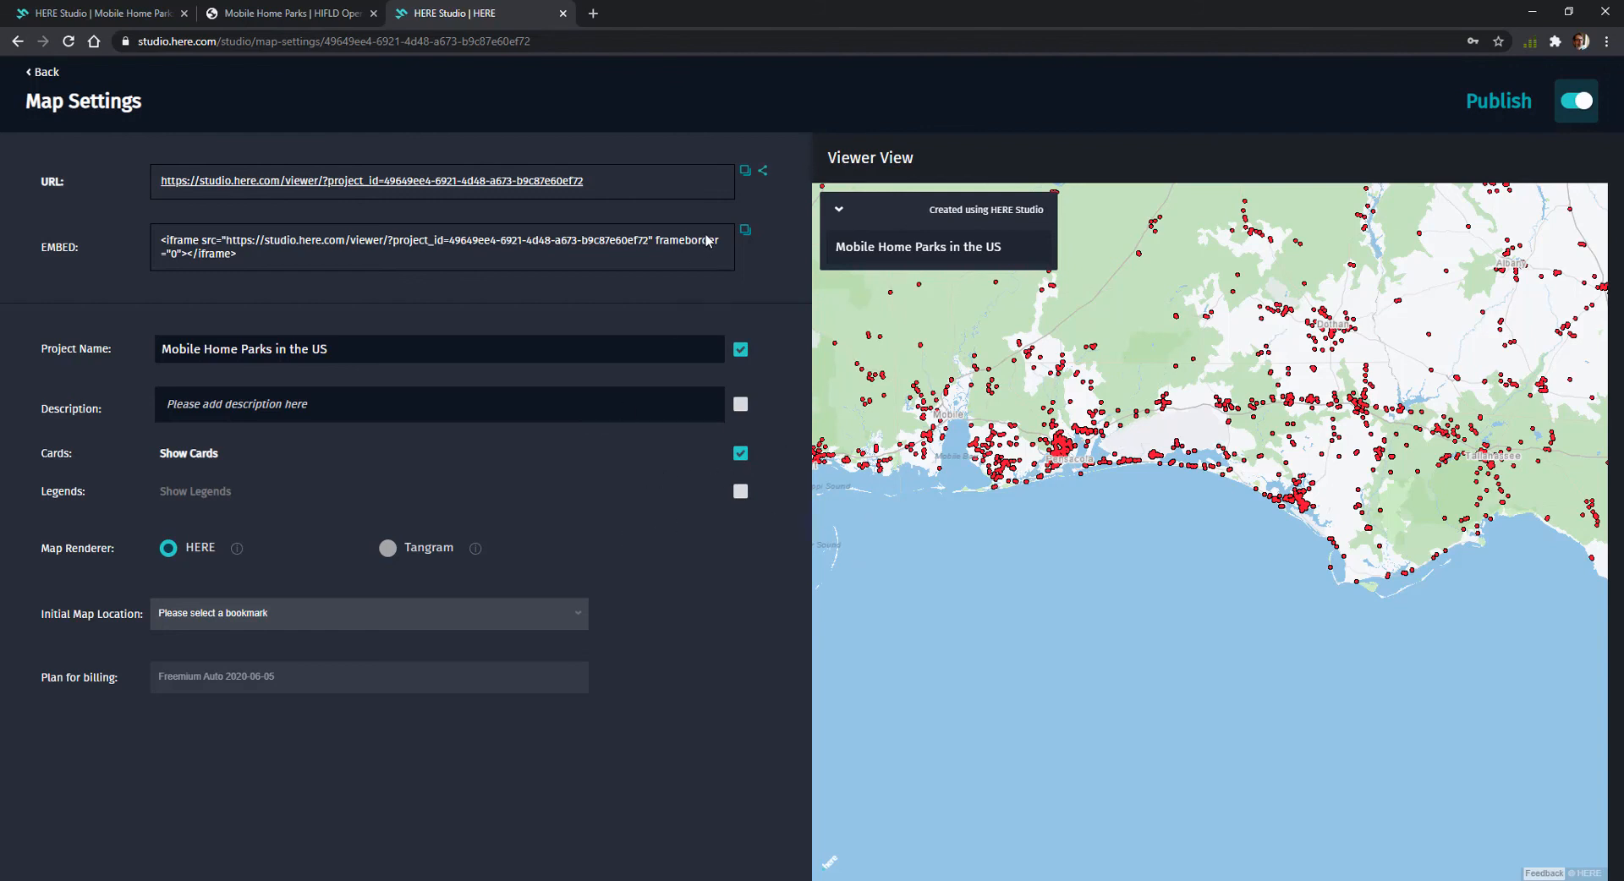
Copy the published map's viewer URL and open it in a new browser tab
left_click(592, 13)
type("https://studio.here.com/viewer/?project_id=49649ee4-6921-4d48-a673-b9c87e60ef72")
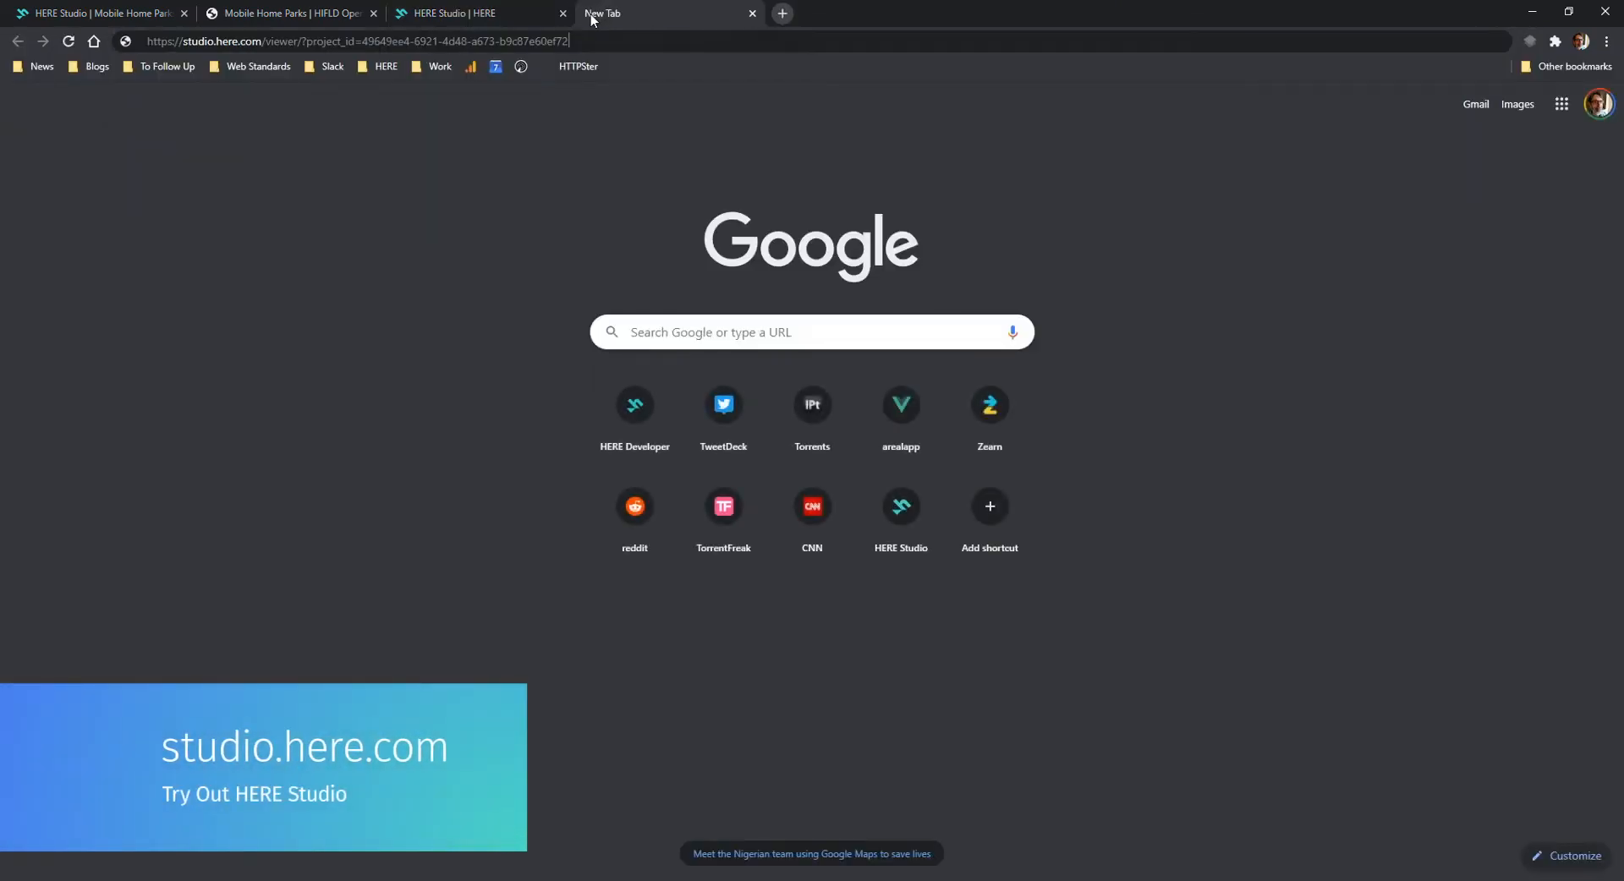
key("Return")
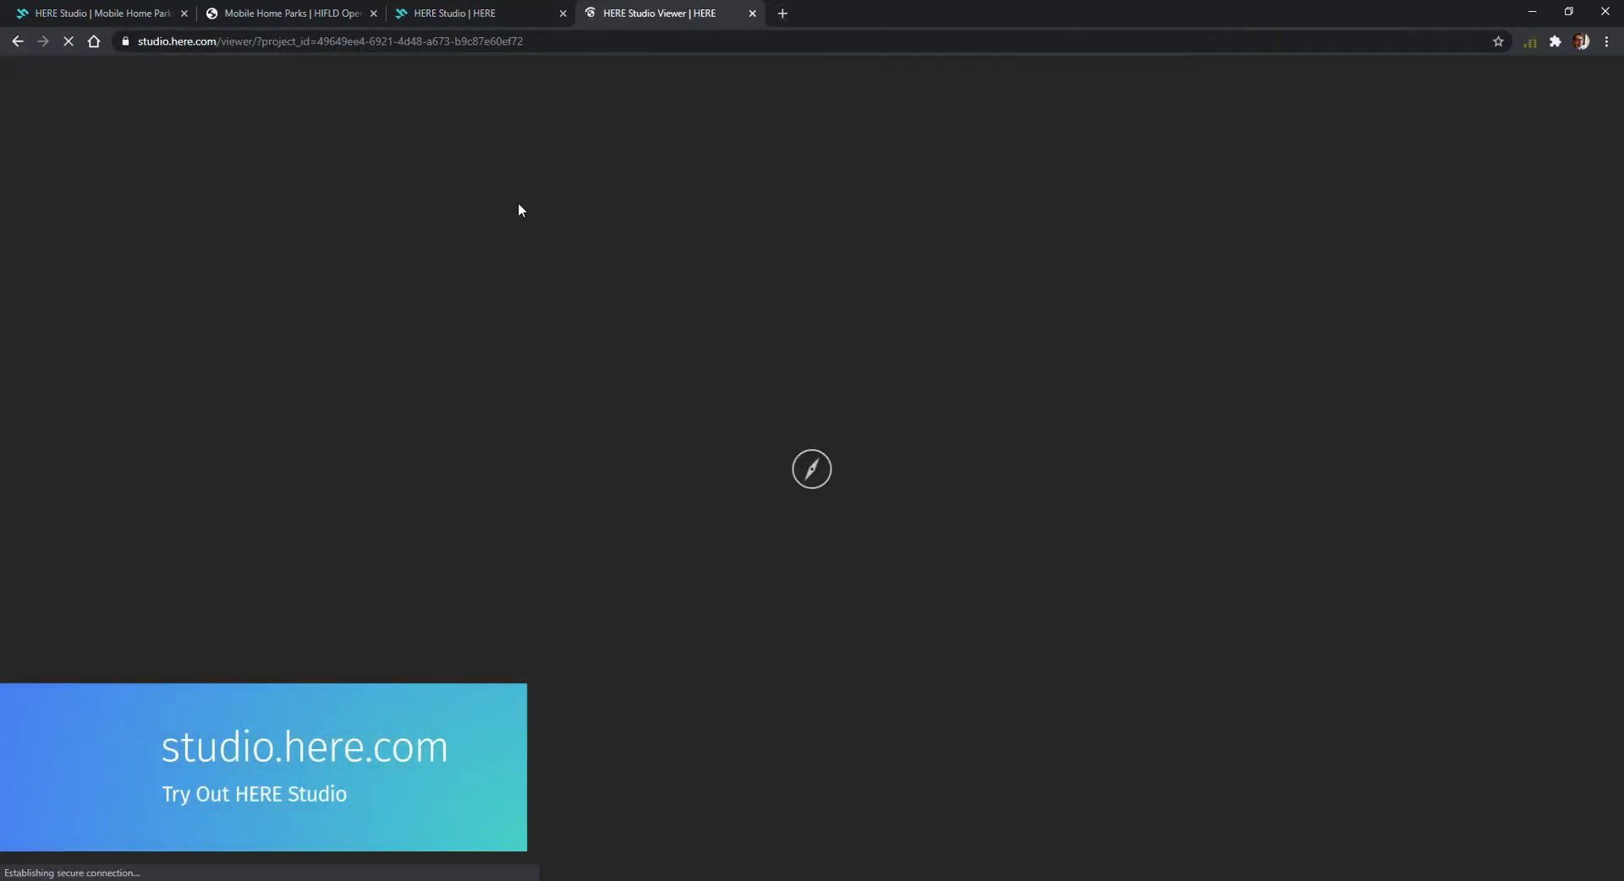